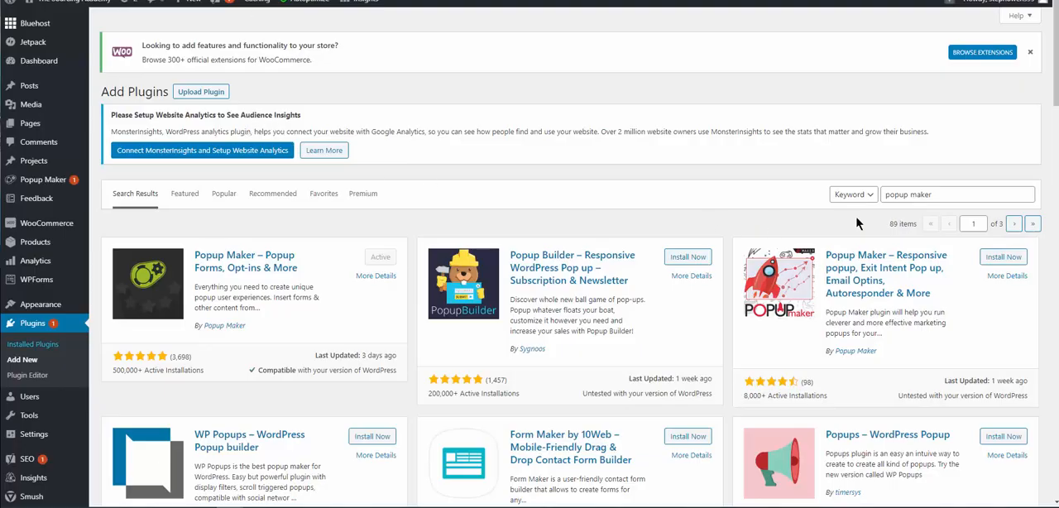
click(923, 194)
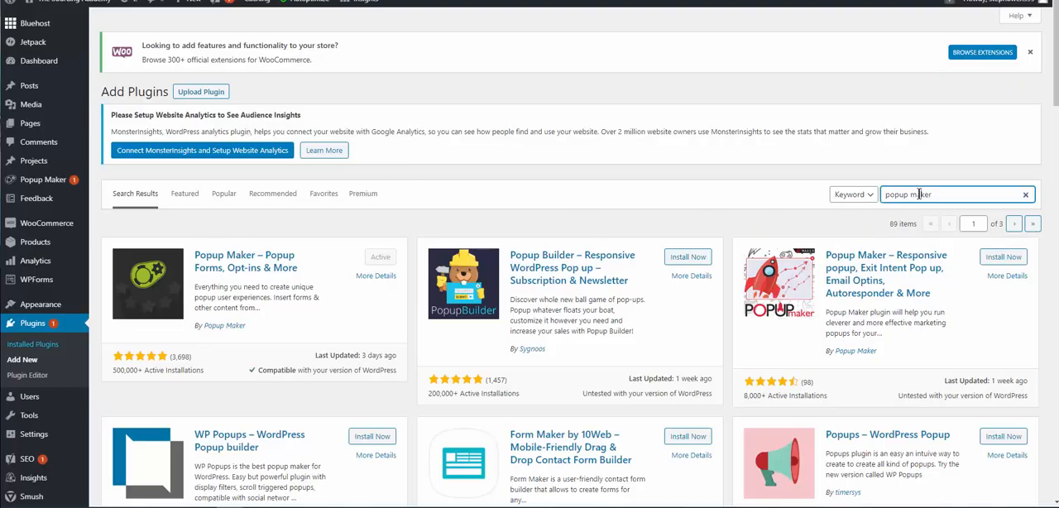
key(ctrl+a)
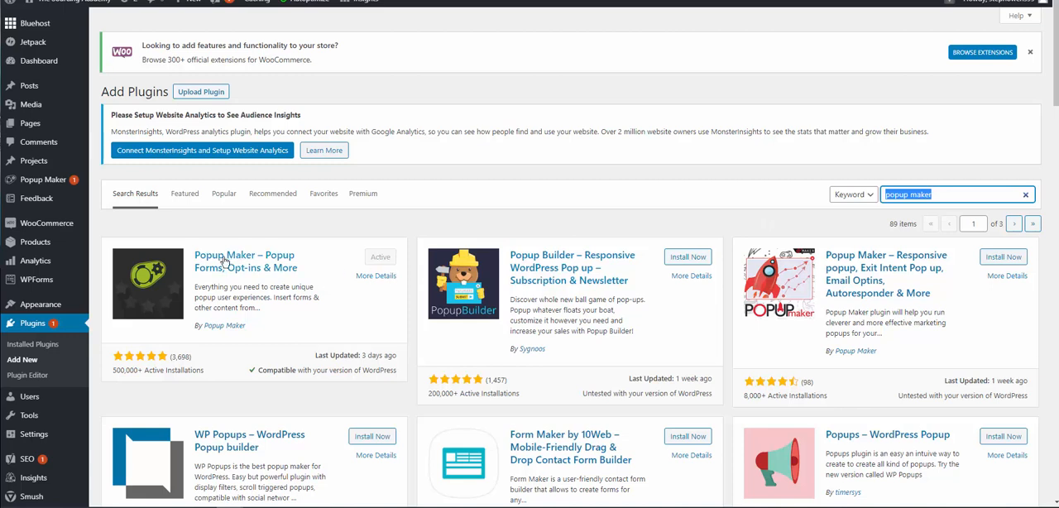
click(905, 196)
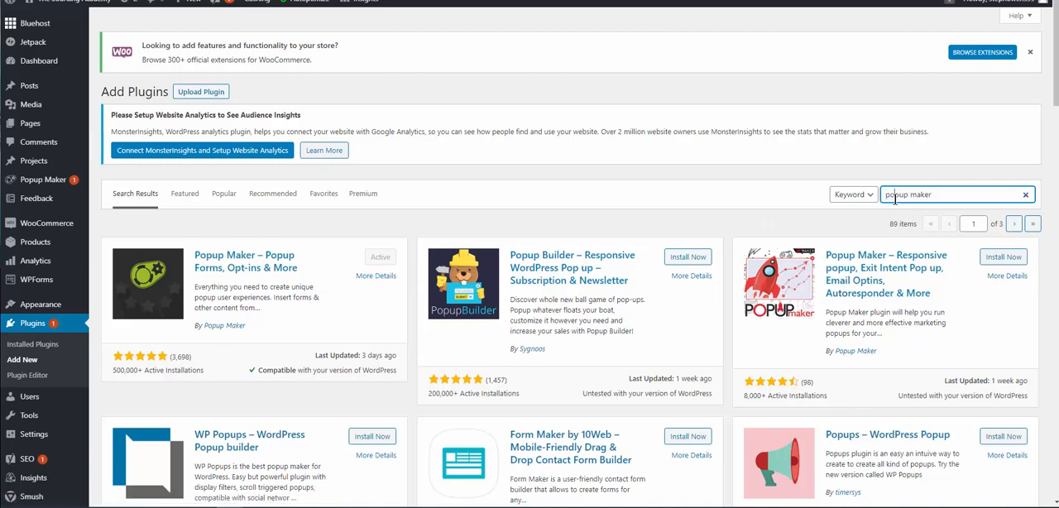
drag(909, 196, 884, 197)
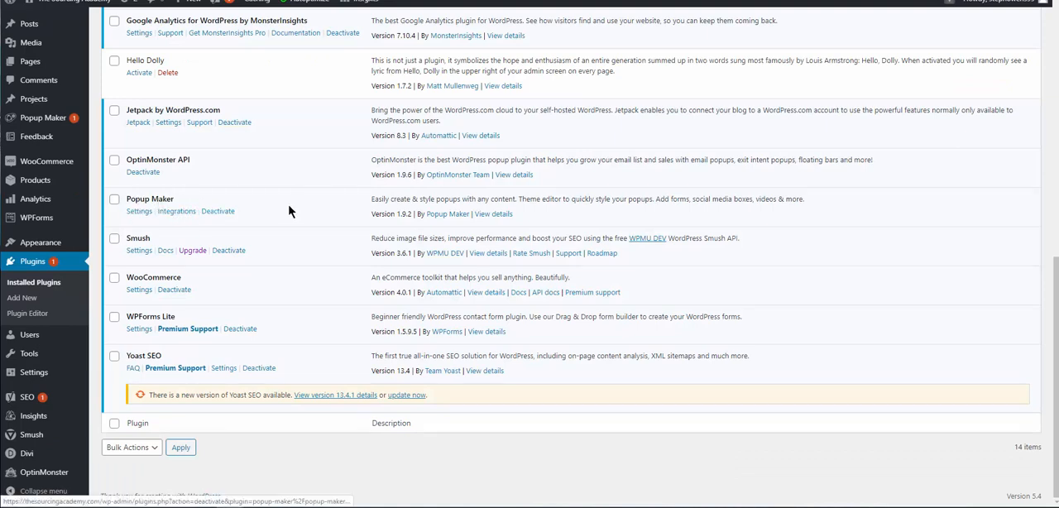
Create a new popup in Popup Maker and name it "Test".
mouse_move(47, 125)
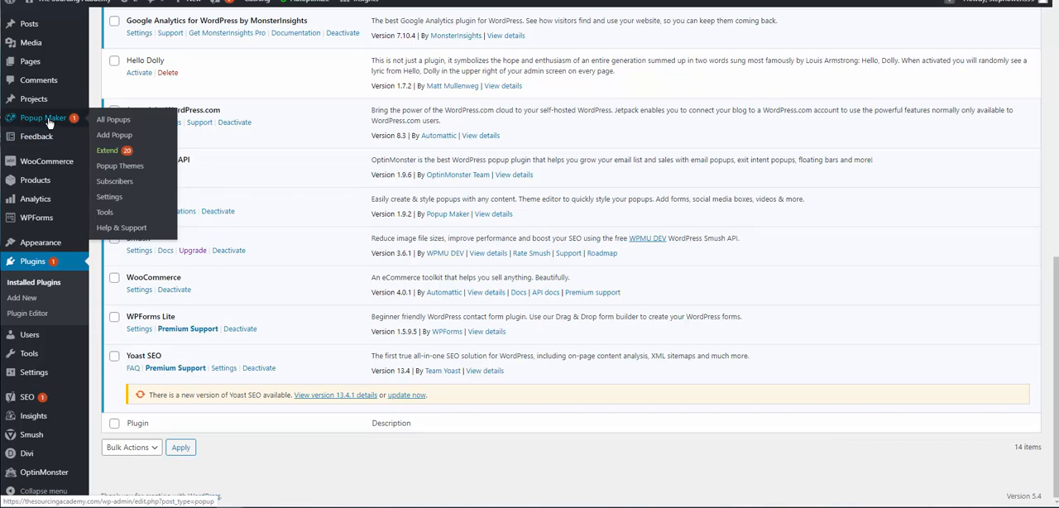
click(47, 122)
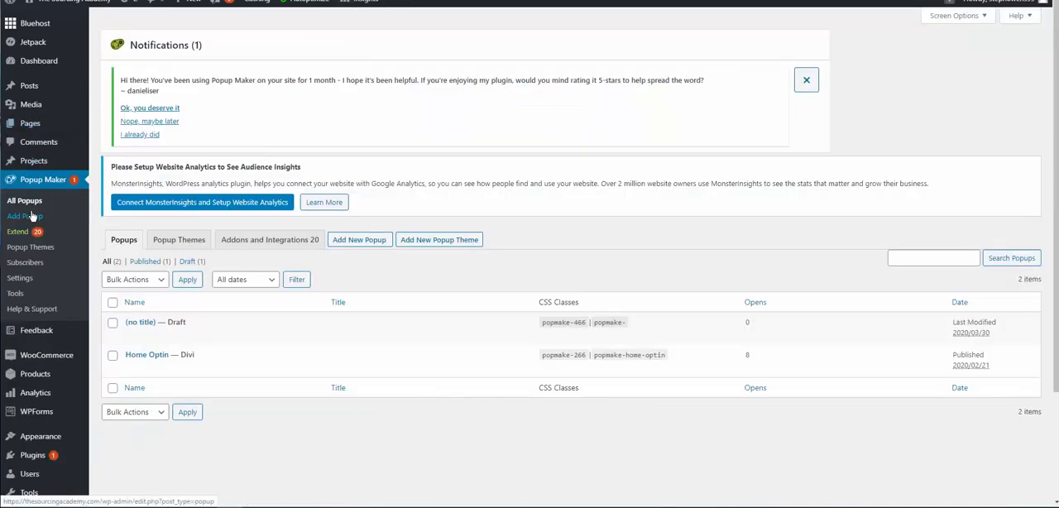
click(32, 217)
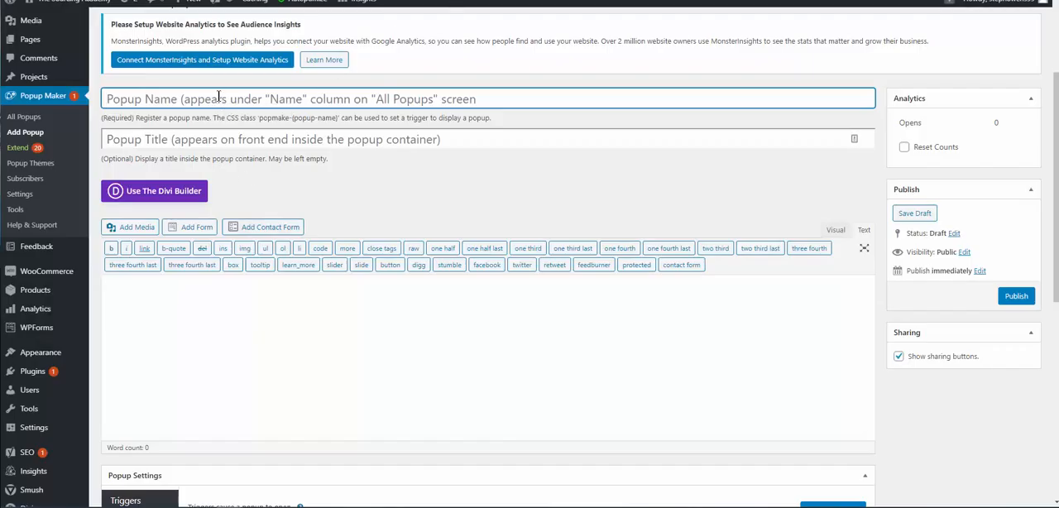
text(Test)
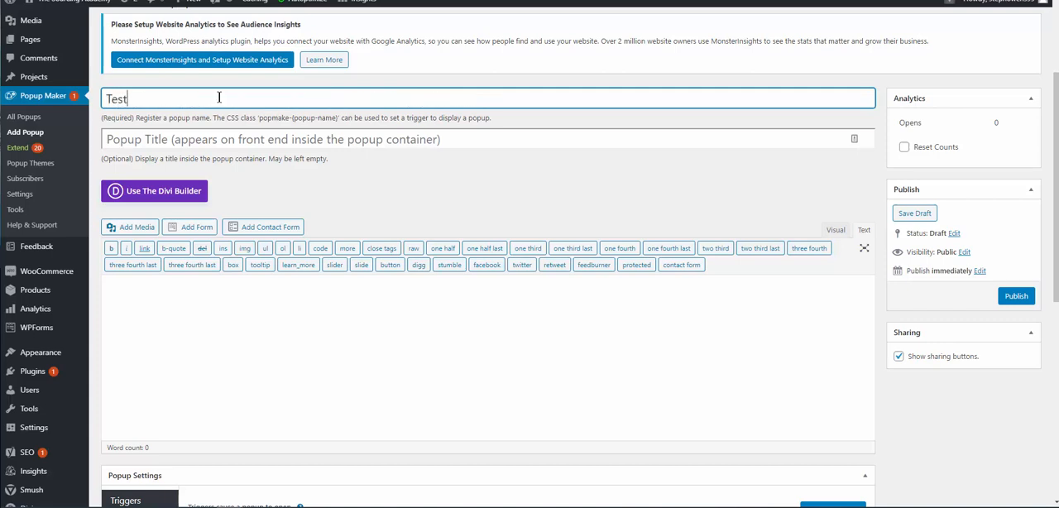
Build the popup from scratch with the Divi Builder, using a row with a one-third and a two-thirds column.
click(166, 191)
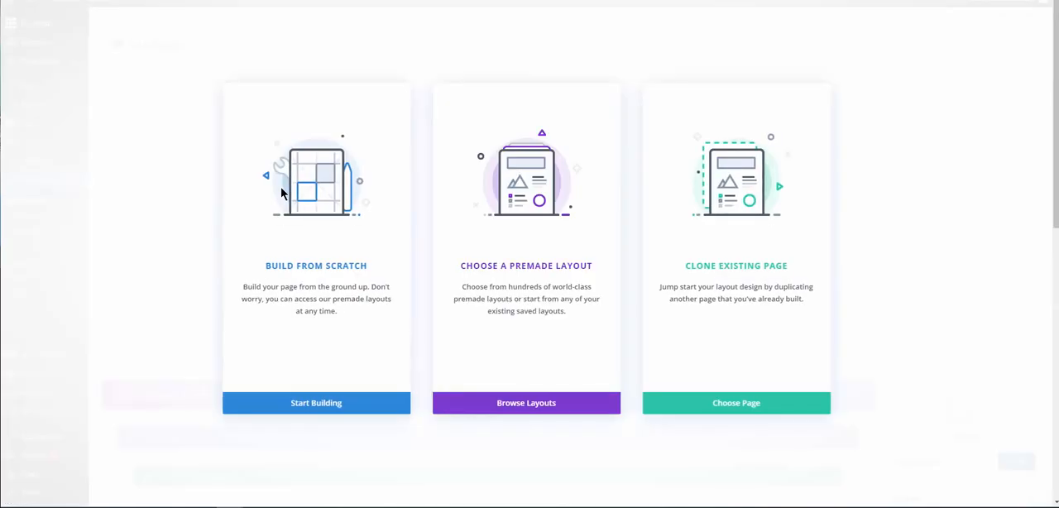
click(308, 404)
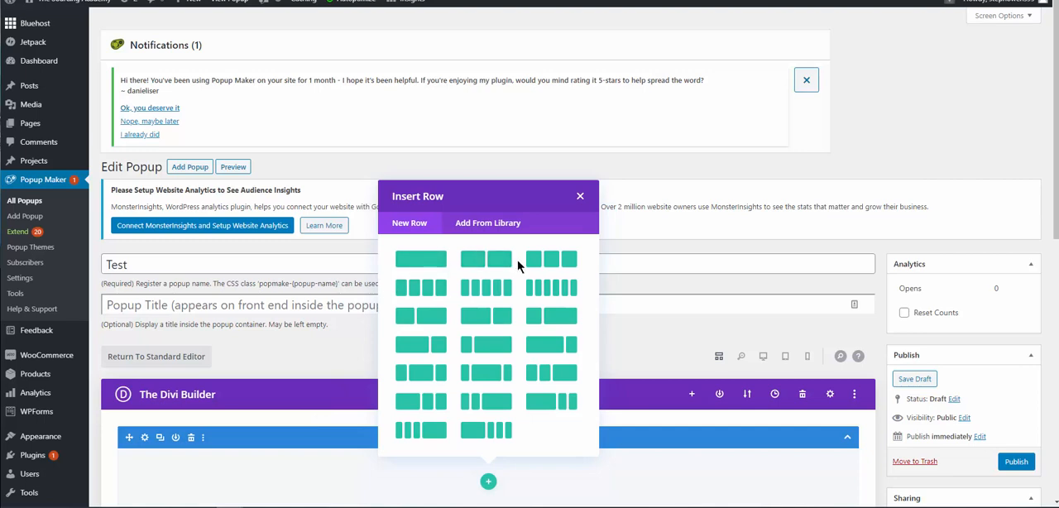
click(553, 320)
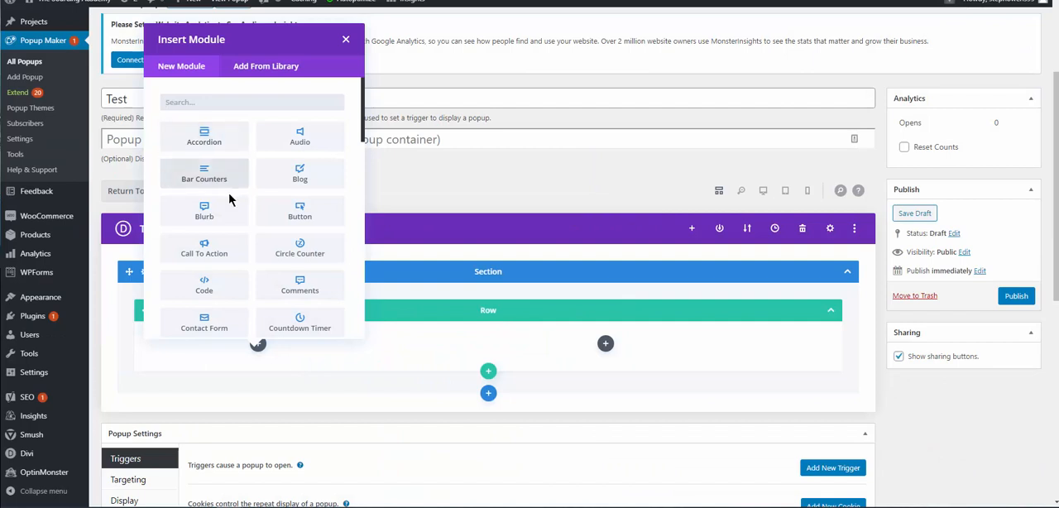
Add an Image module to the narrow column, using ebook-sample.png from the media library, and save it.
scroll(229, 198, down, 5)
click(213, 215)
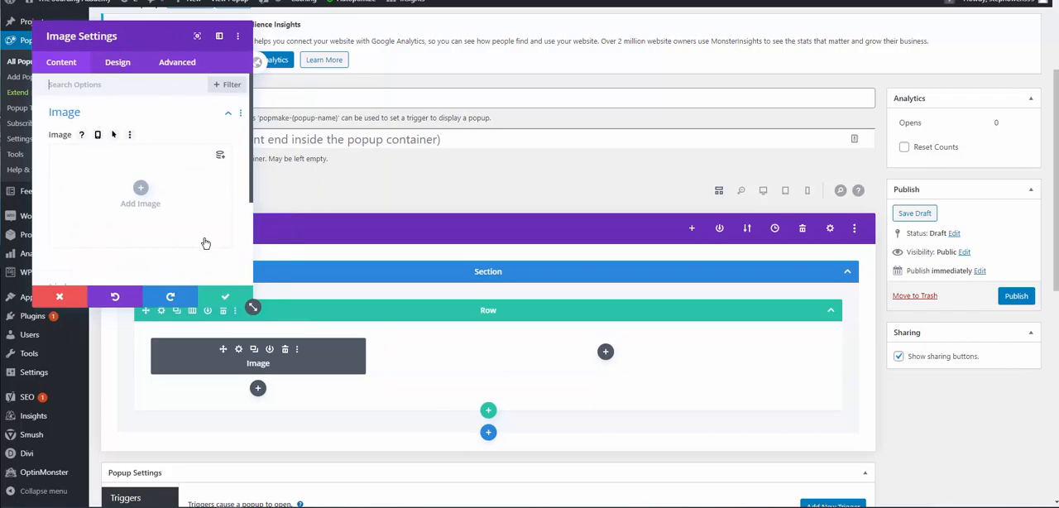
click(141, 189)
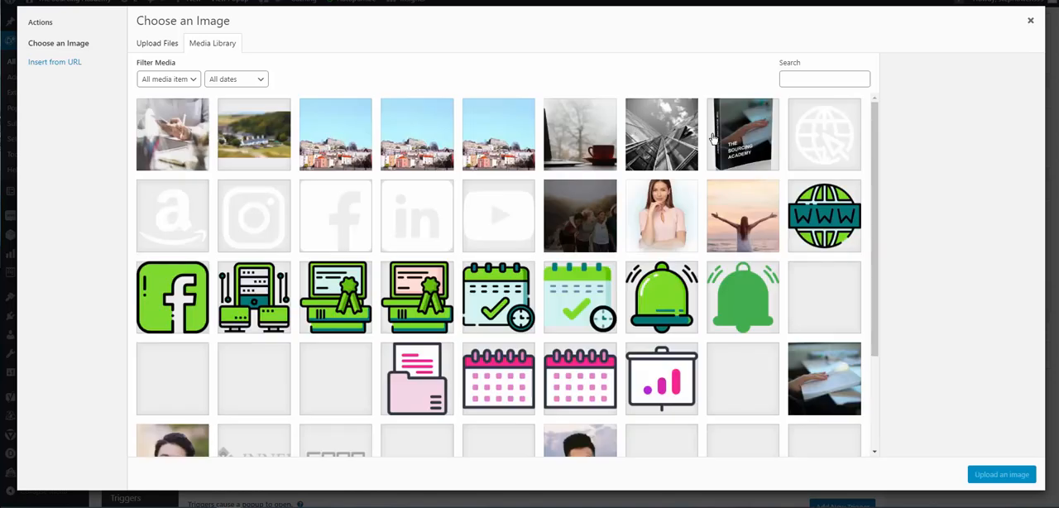
click(732, 140)
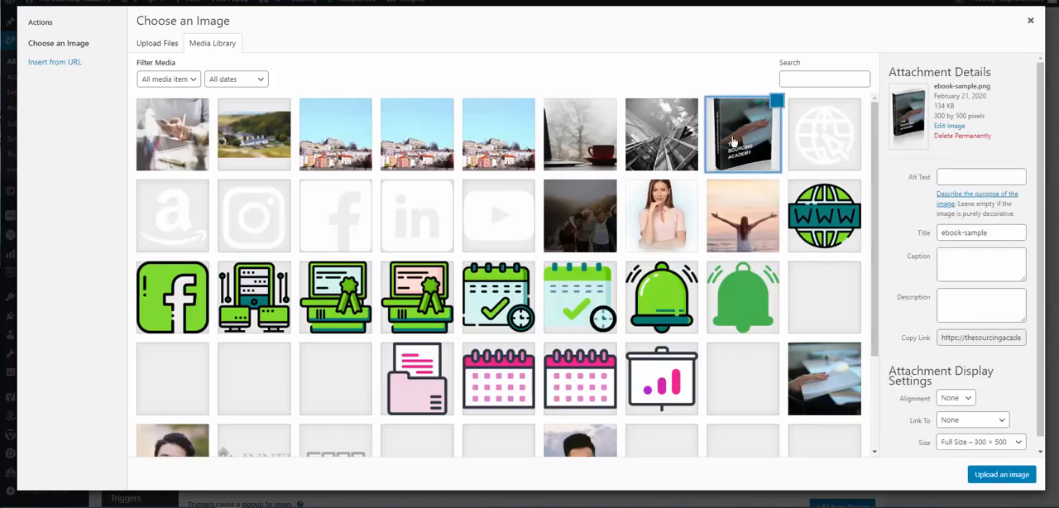
click(999, 474)
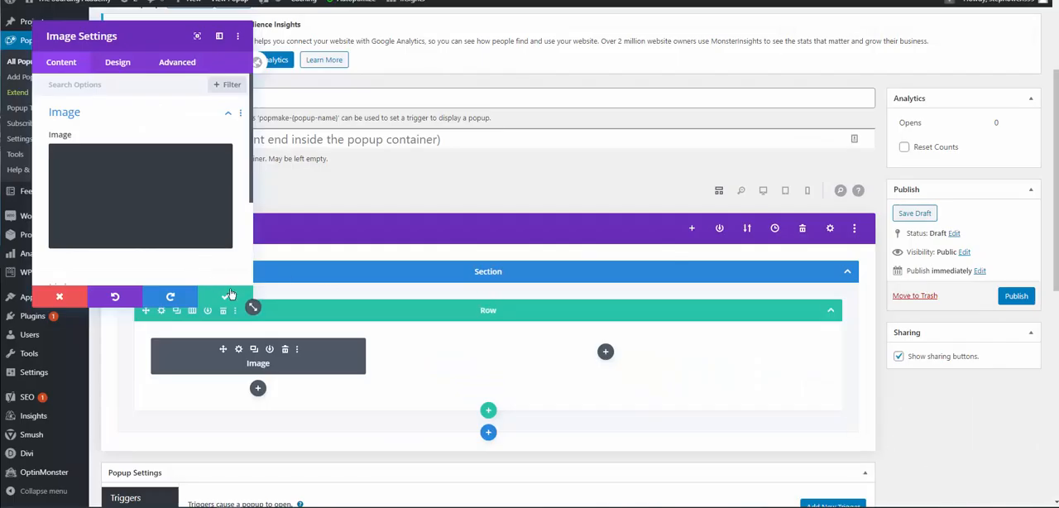
click(224, 298)
Add a Text module to the wide column with the body "Sign Up To Receive Out Awesome Gift. It wil Be directly sent to you.".
click(606, 351)
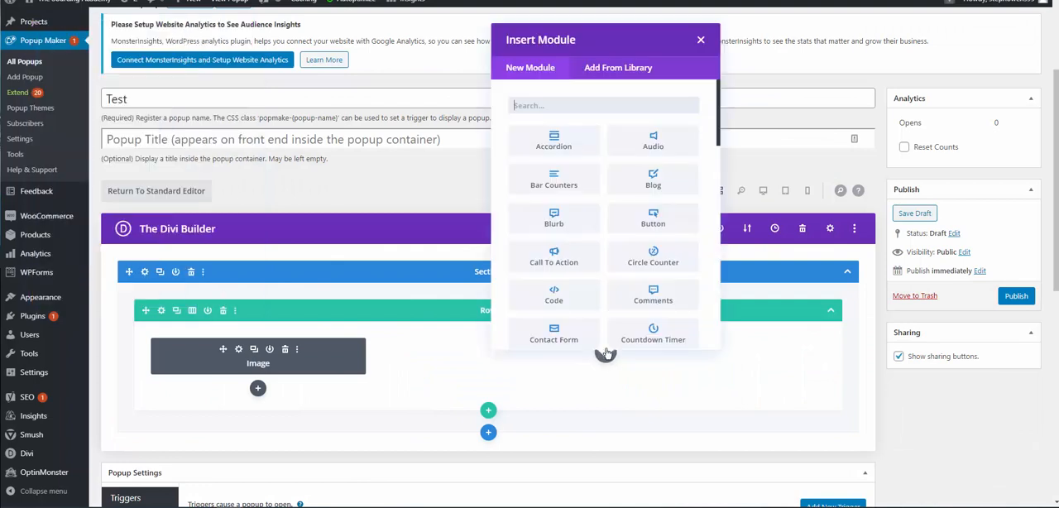
text(text)
click(557, 164)
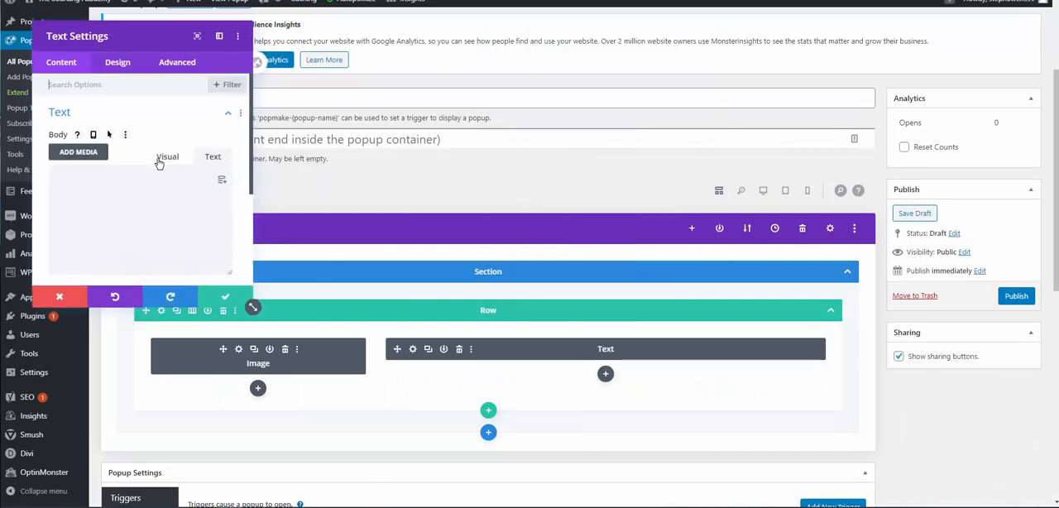
click(219, 35)
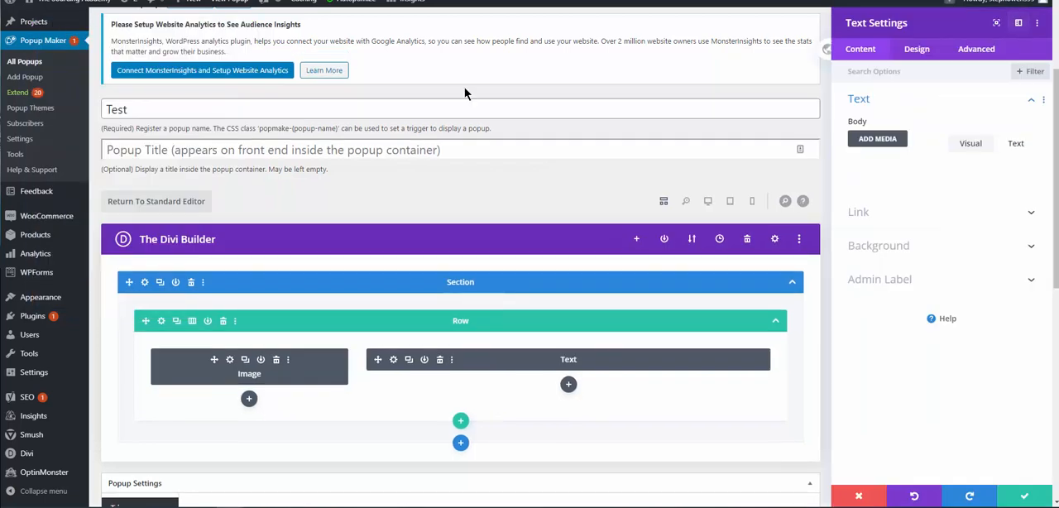
click(1017, 143)
click(919, 171)
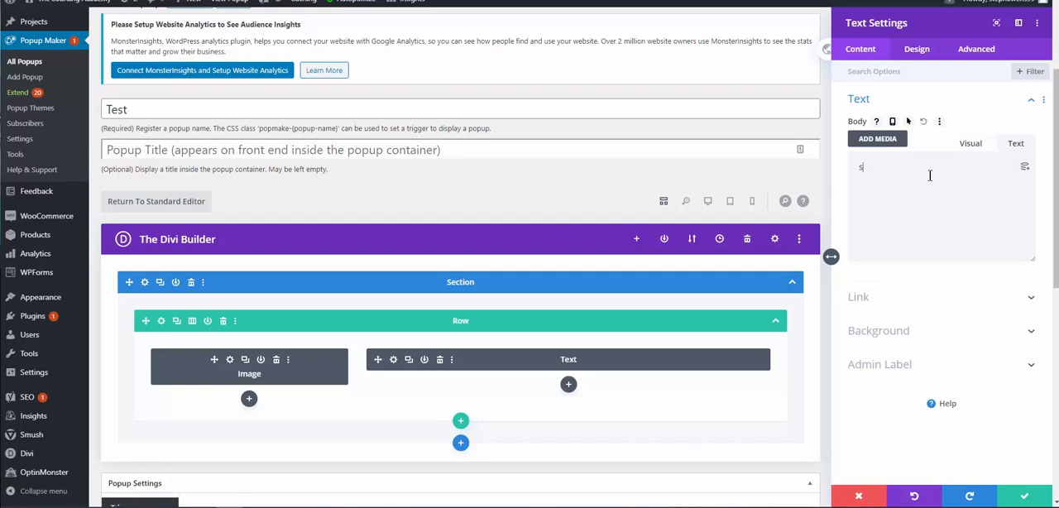
text(Sign Up To Receive Out Awesome Gift. It wil Be directly sent to you.)
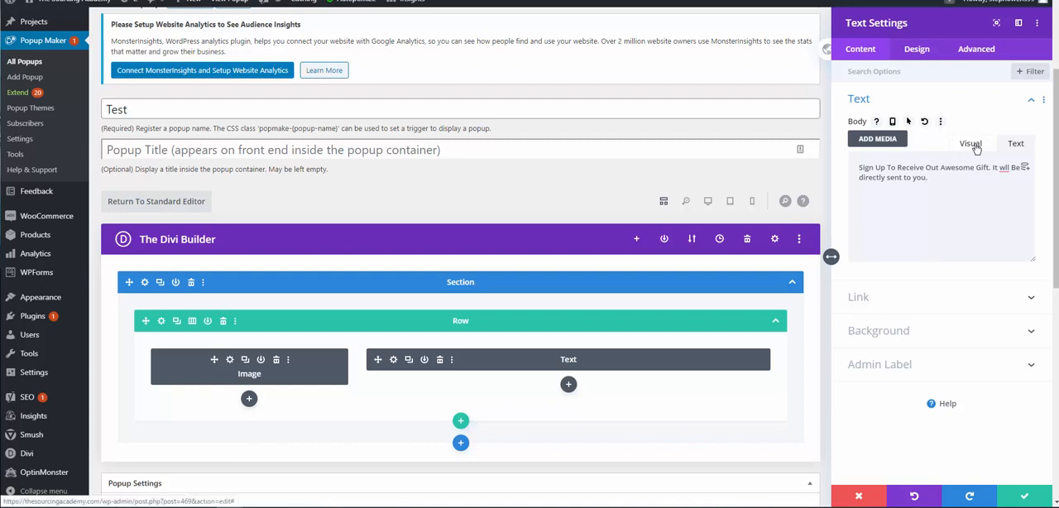
click(971, 146)
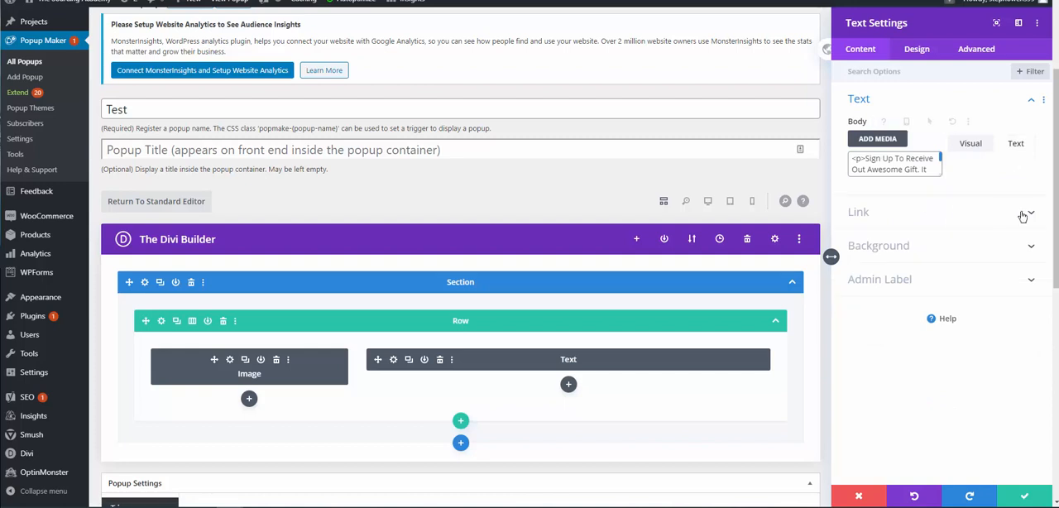
Style the module's text in ABeeZee, regular weight, small caps and red, and save the module.
click(919, 53)
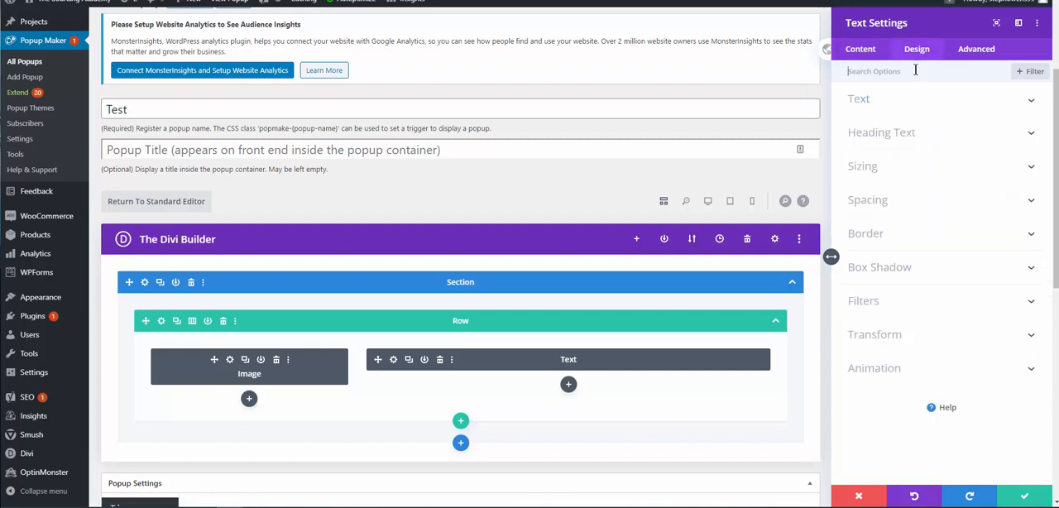
click(1034, 103)
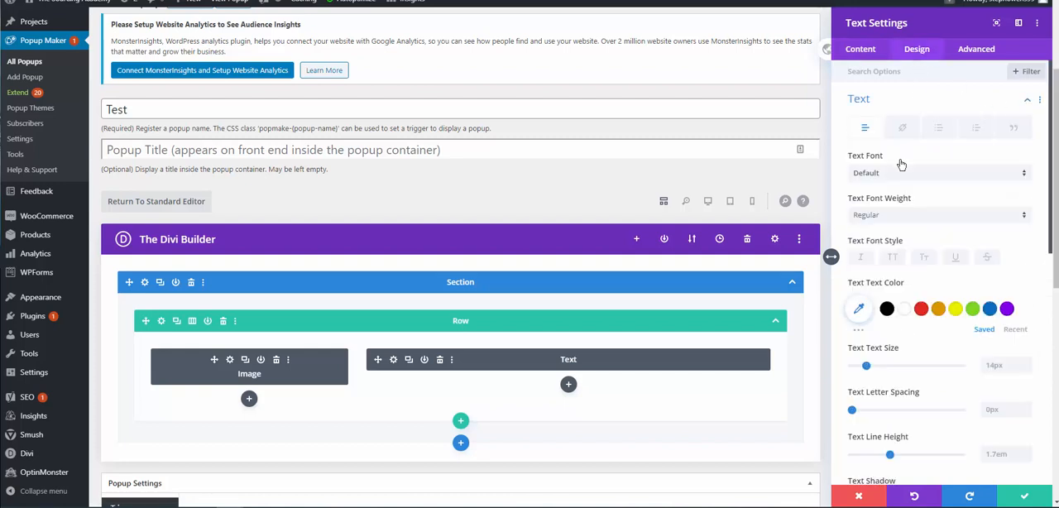
click(1026, 175)
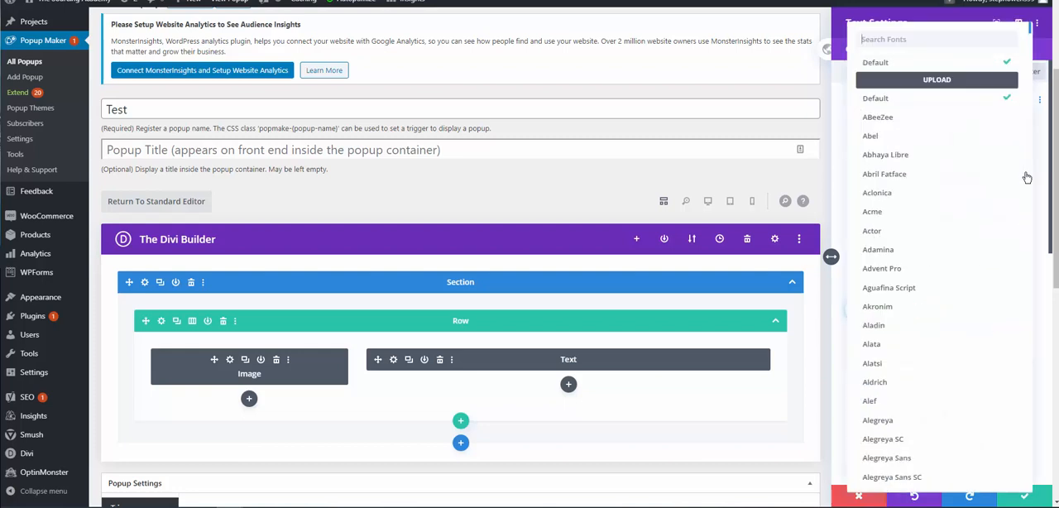
click(917, 122)
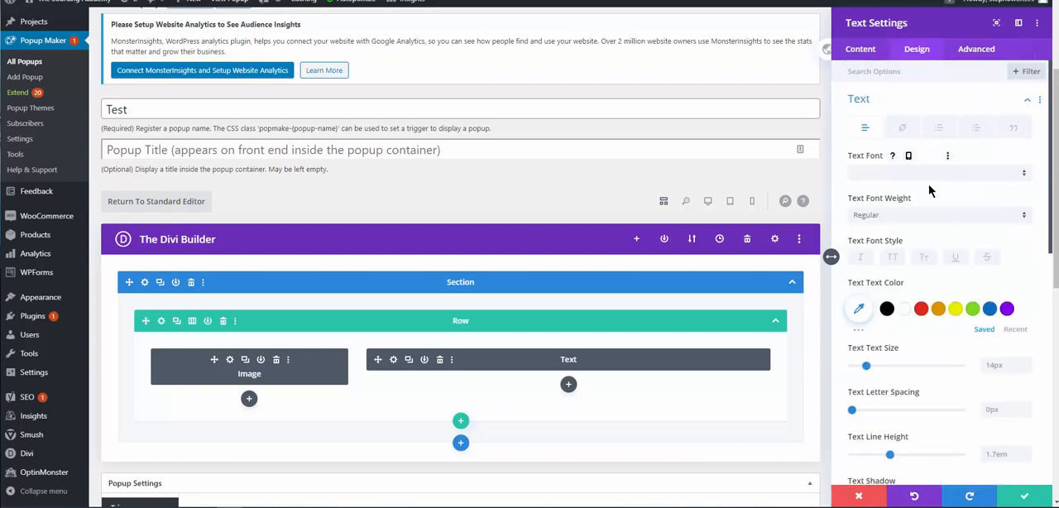
click(946, 217)
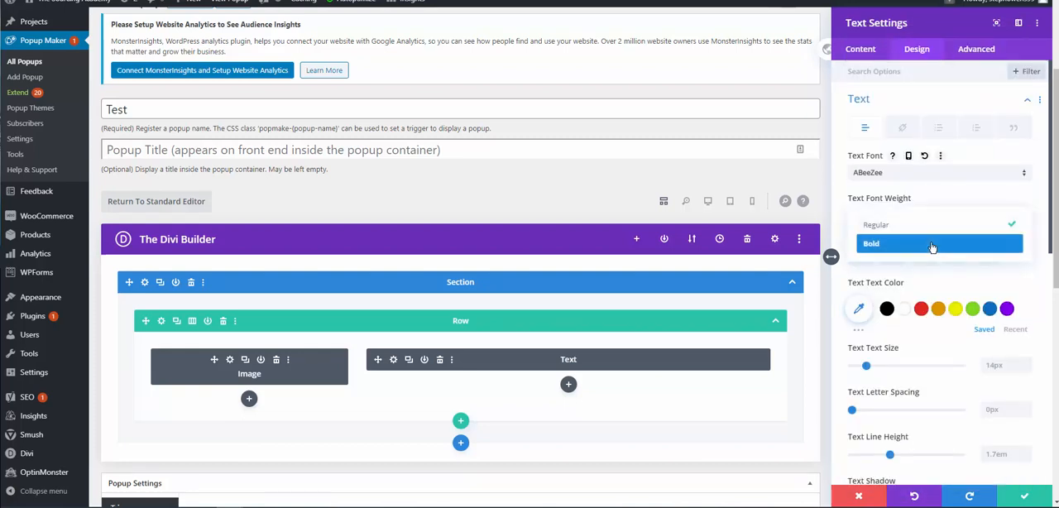
click(931, 225)
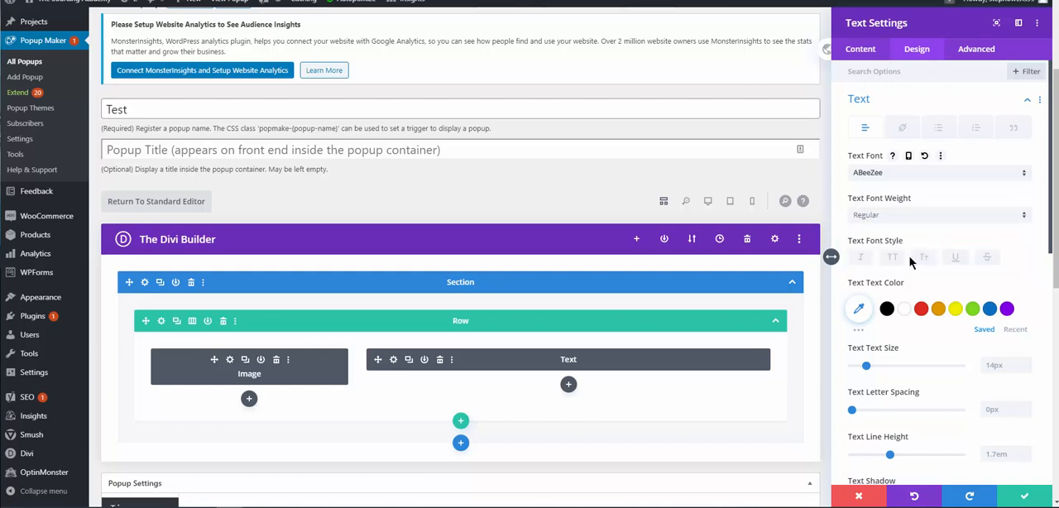
click(924, 259)
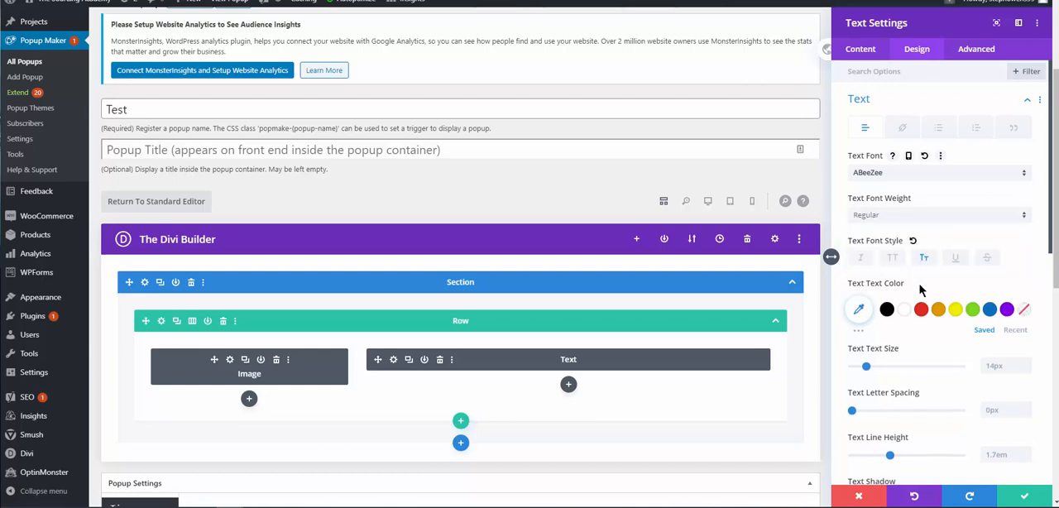
click(921, 309)
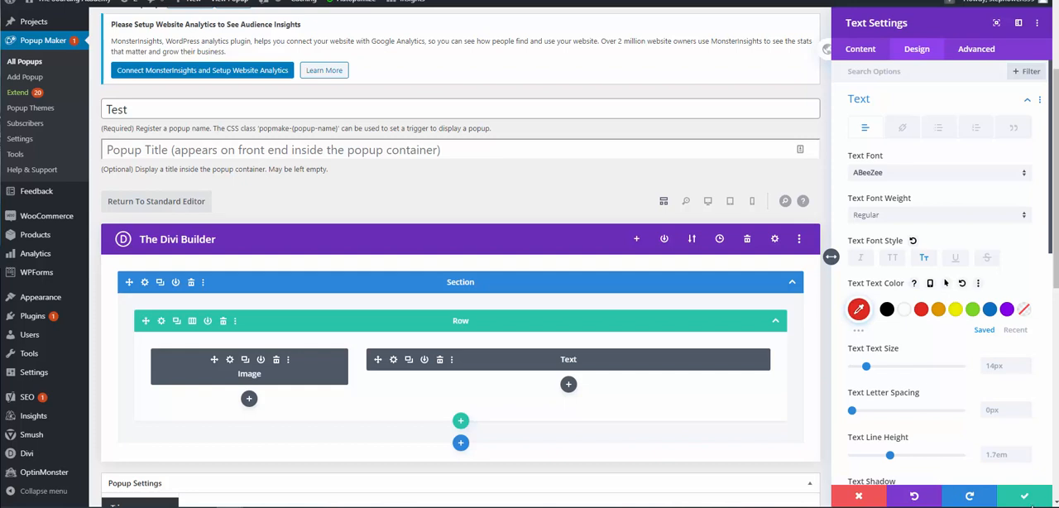
click(1025, 499)
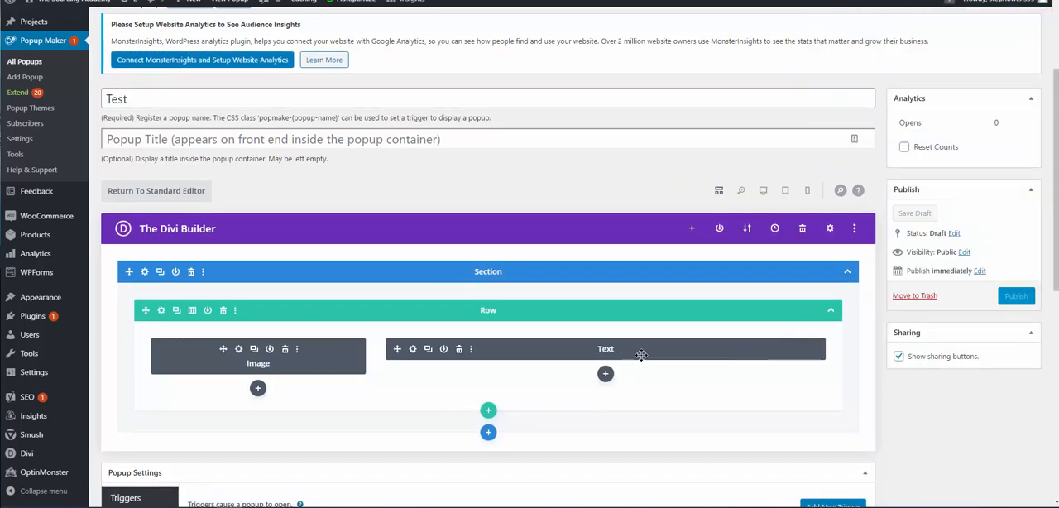
Add a second Text module below the first and show its empty body in plain-text (HTML) mode.
click(606, 375)
scroll(583, 257, down, 10)
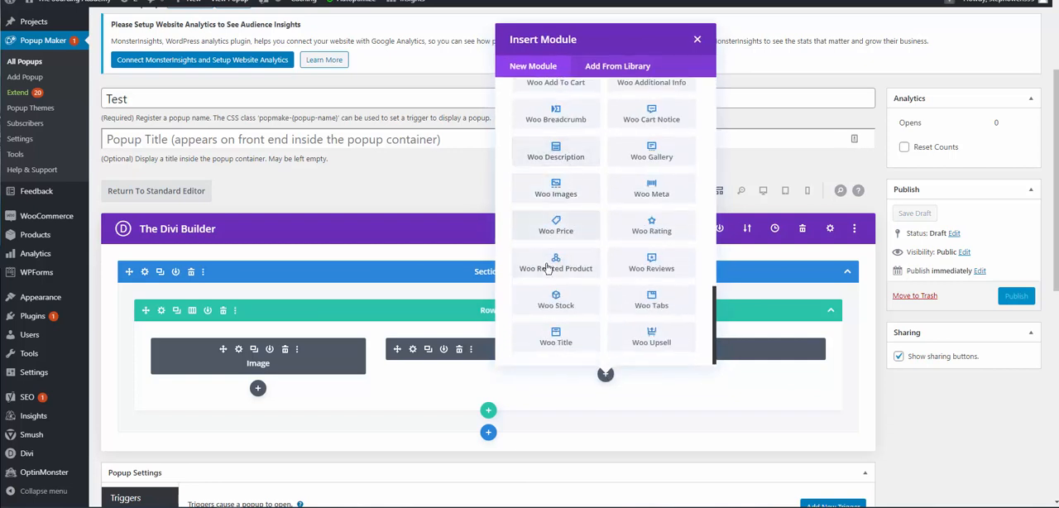
scroll(564, 201, up, 3)
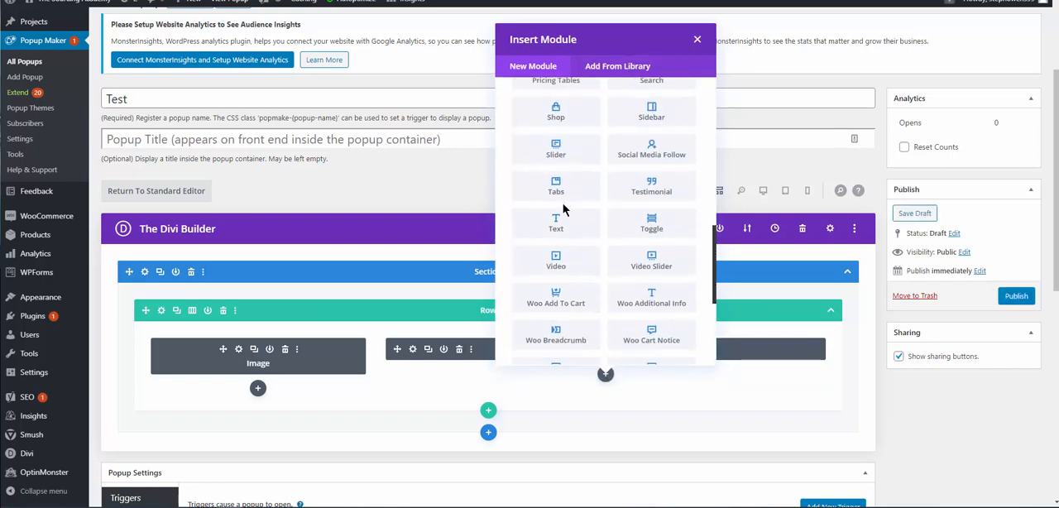
click(564, 219)
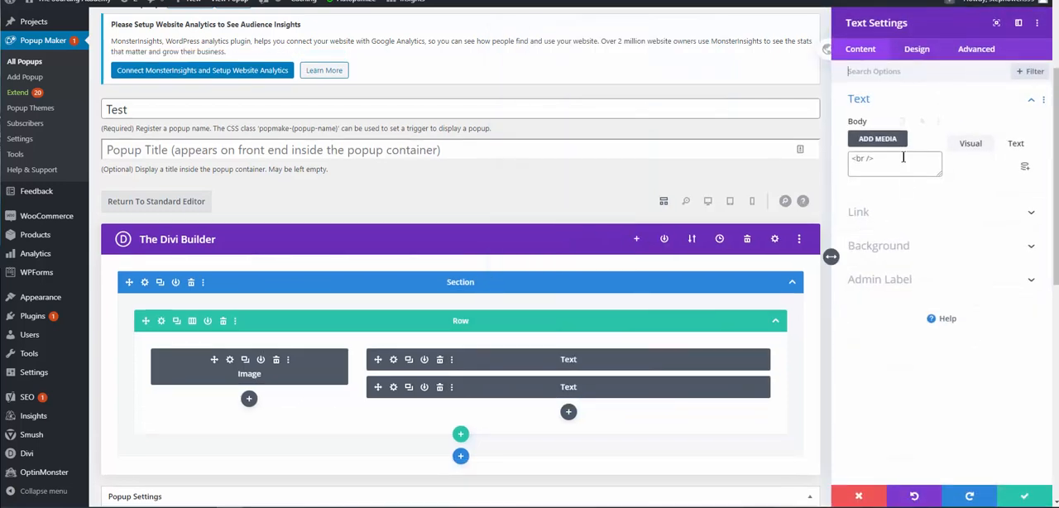
click(916, 158)
click(1013, 145)
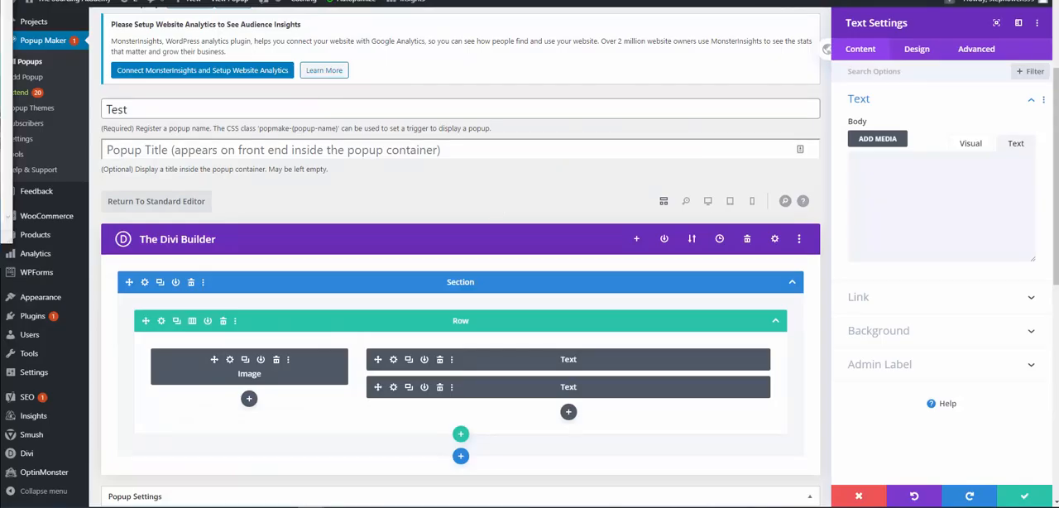
Copy all the code from the Cydec Divi Optin Form Code file in Notepad into the second Text module's body.
drag(0, 0, 424, 42)
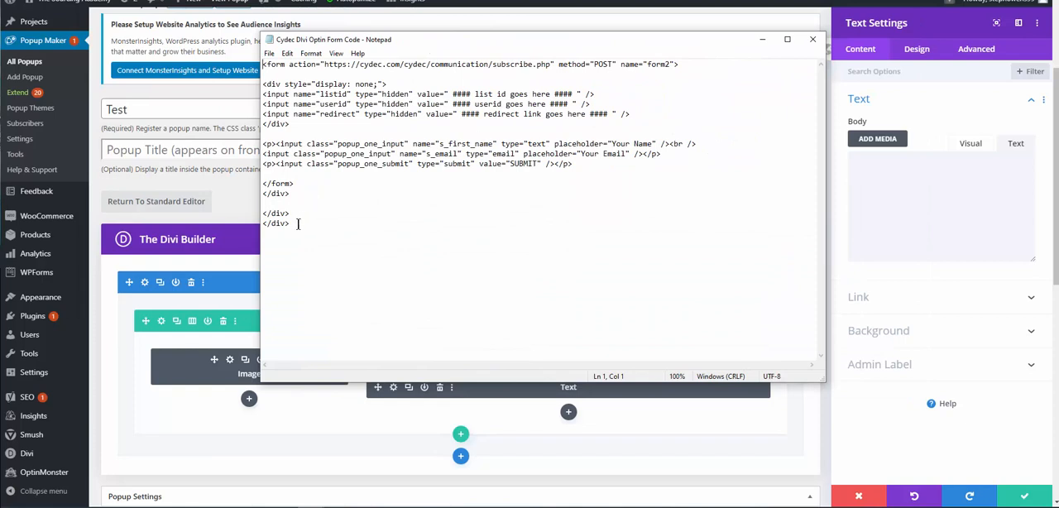
drag(298, 223, 251, 71)
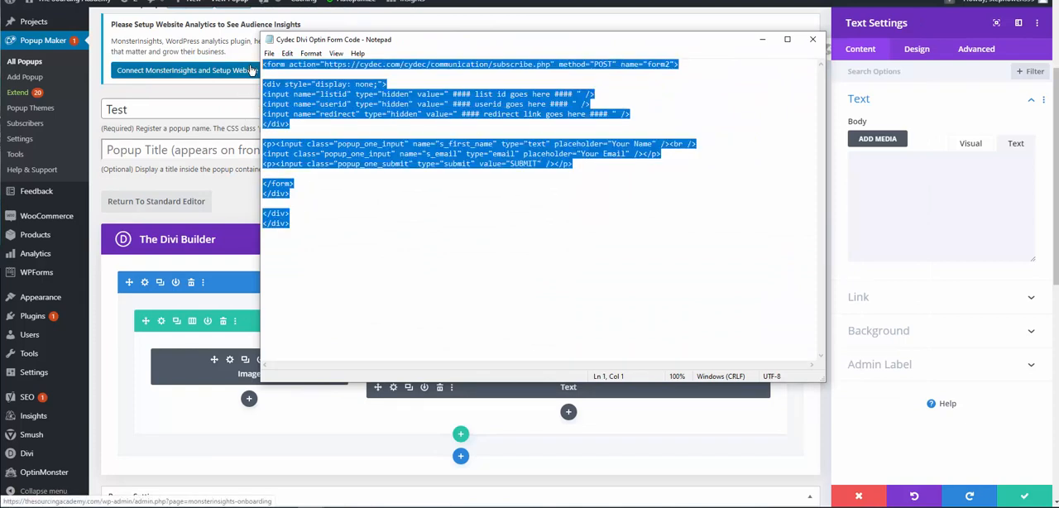
key(ctrl+c)
click(763, 39)
click(922, 161)
key(ctrl+v)
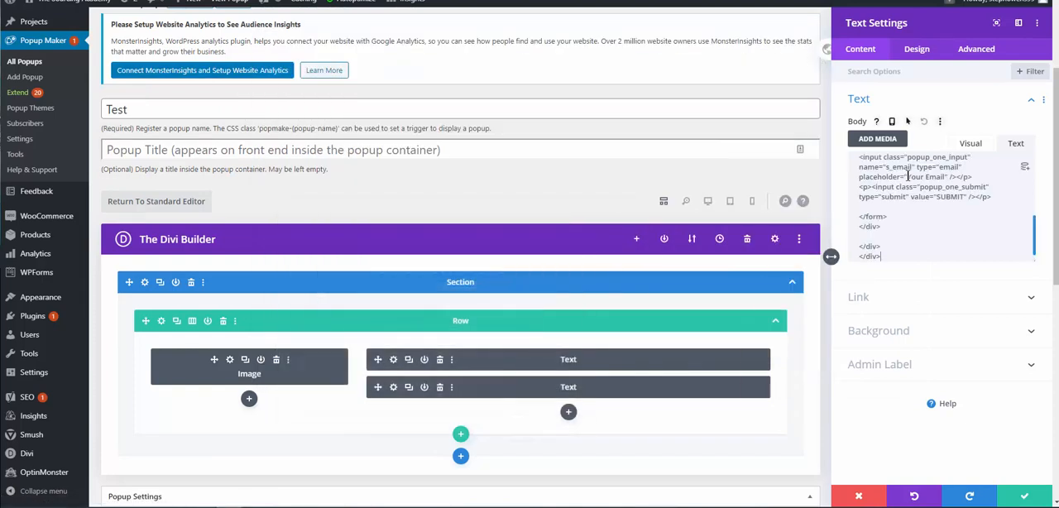
Examine the list ID and userid placeholders in the pasted form code.
scroll(928, 223, up, 5)
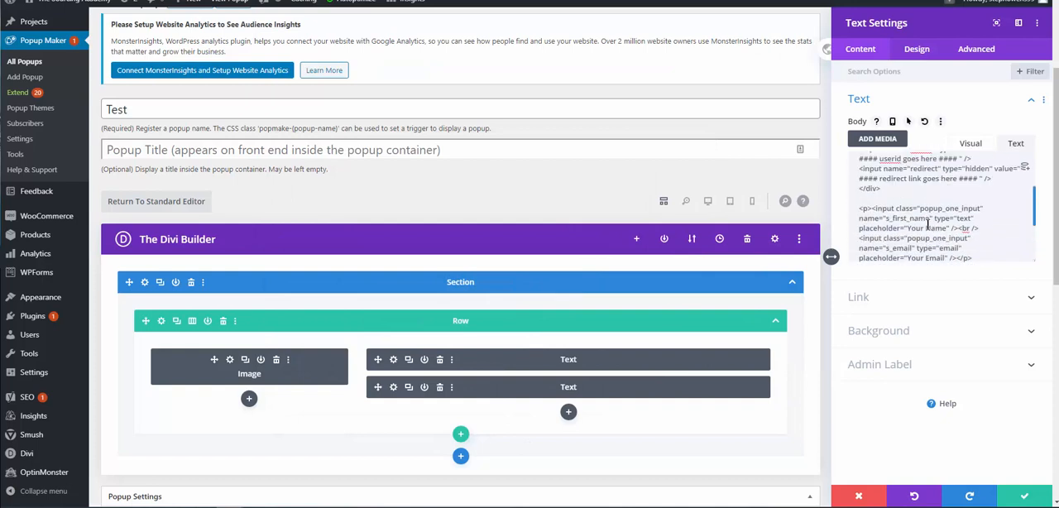
scroll(928, 223, up, 2)
scroll(928, 224, up, 2)
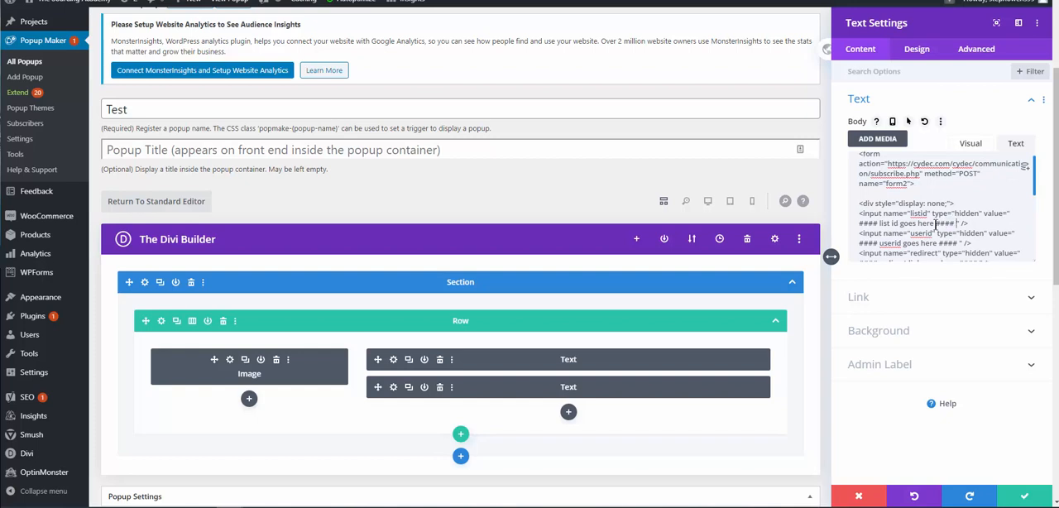
drag(956, 224, 948, 243)
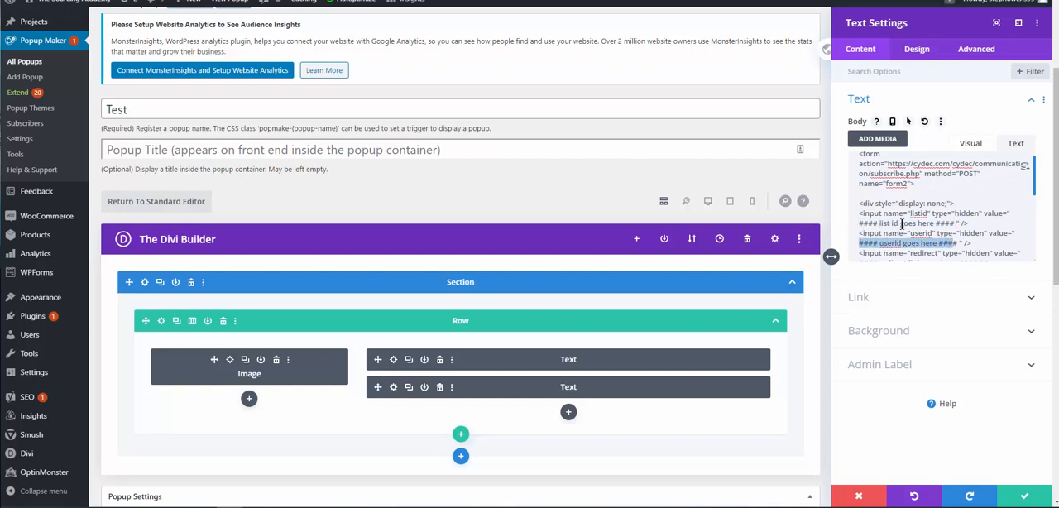
drag(860, 223, 953, 223)
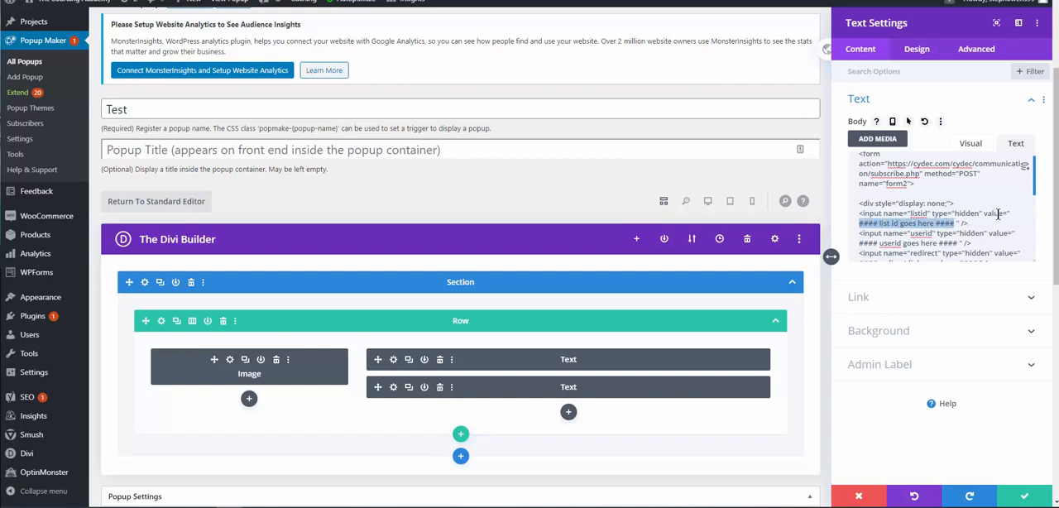
click(912, 203)
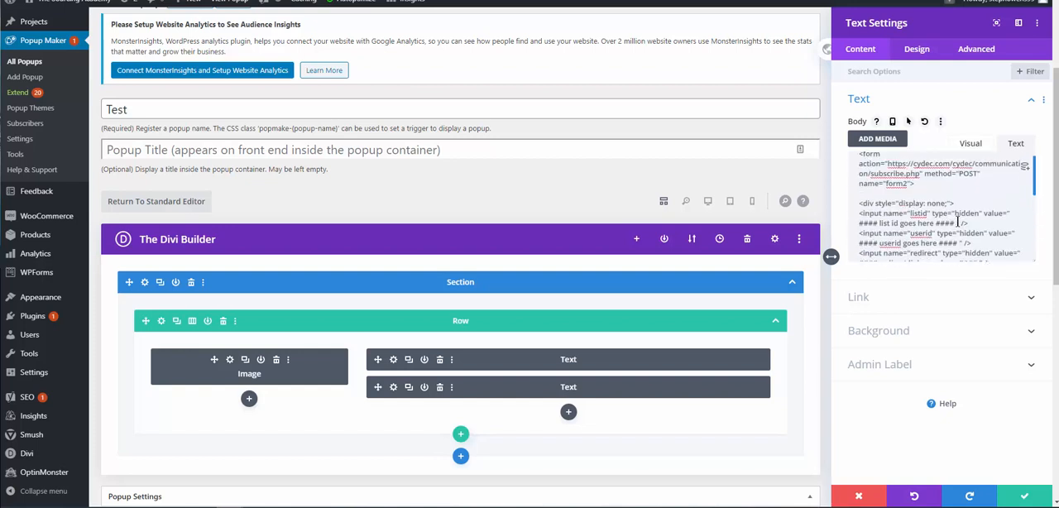
drag(956, 223, 1012, 214)
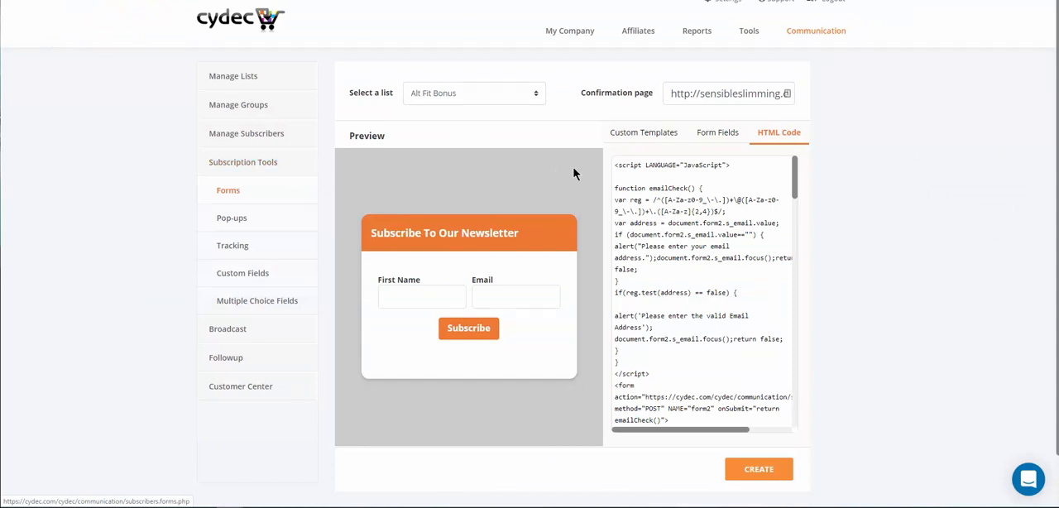
Open the support chat on the Cydec forms page, view the previous conversations and close the chat.
click(1028, 480)
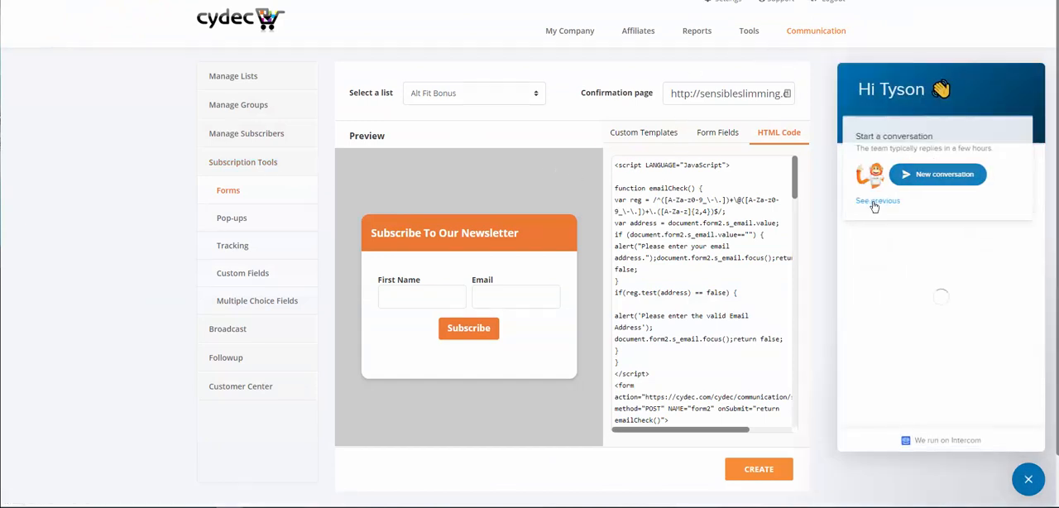
click(879, 201)
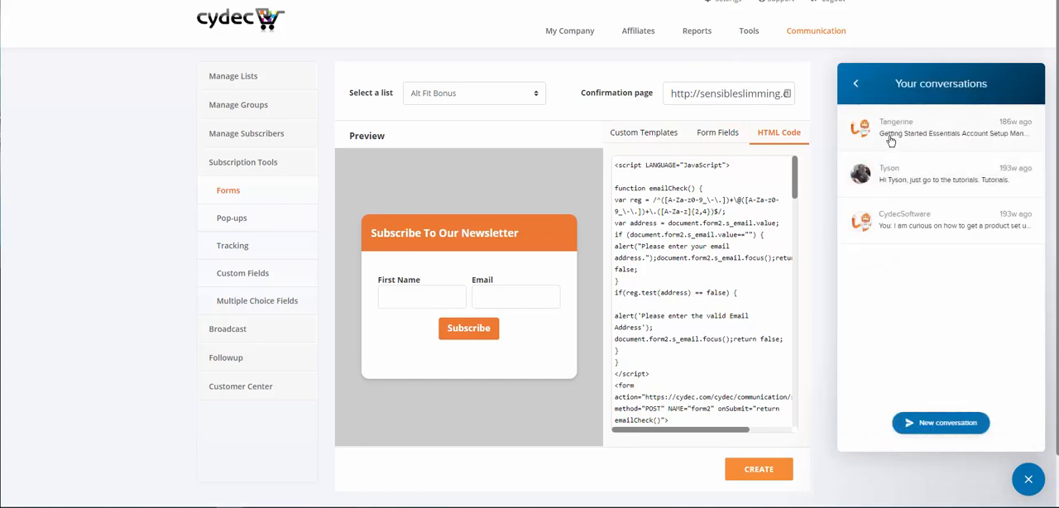
click(855, 83)
click(1028, 479)
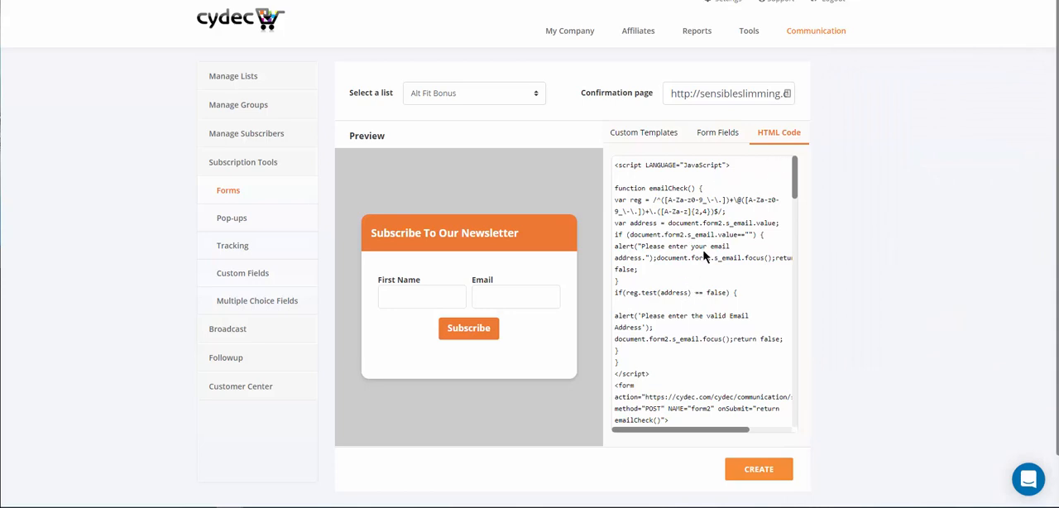
Find the listid, userid and redirect values in the HTML code of the Cydec subscription form.
scroll(704, 257, down, 5)
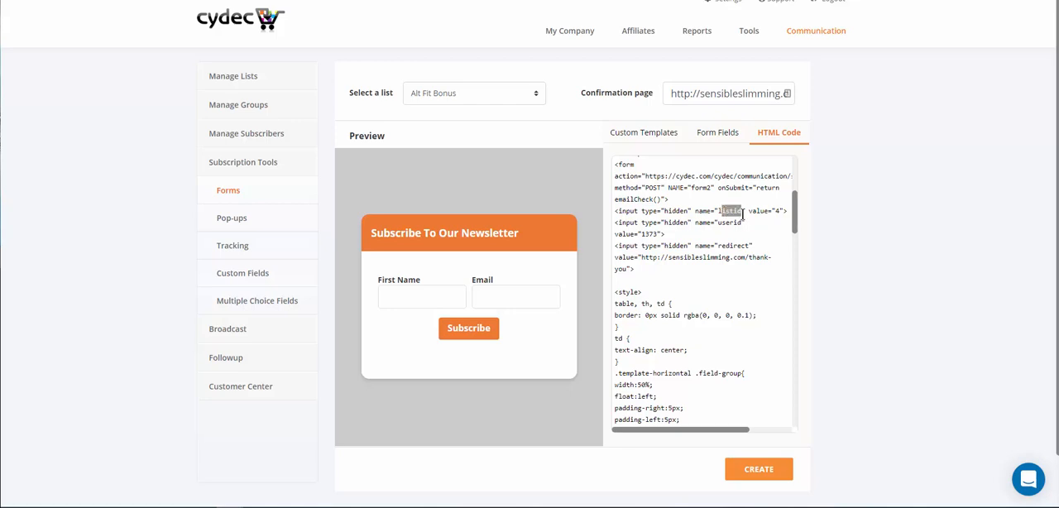
triple_click(739, 213)
click(745, 230)
triple_click(779, 211)
click(811, 215)
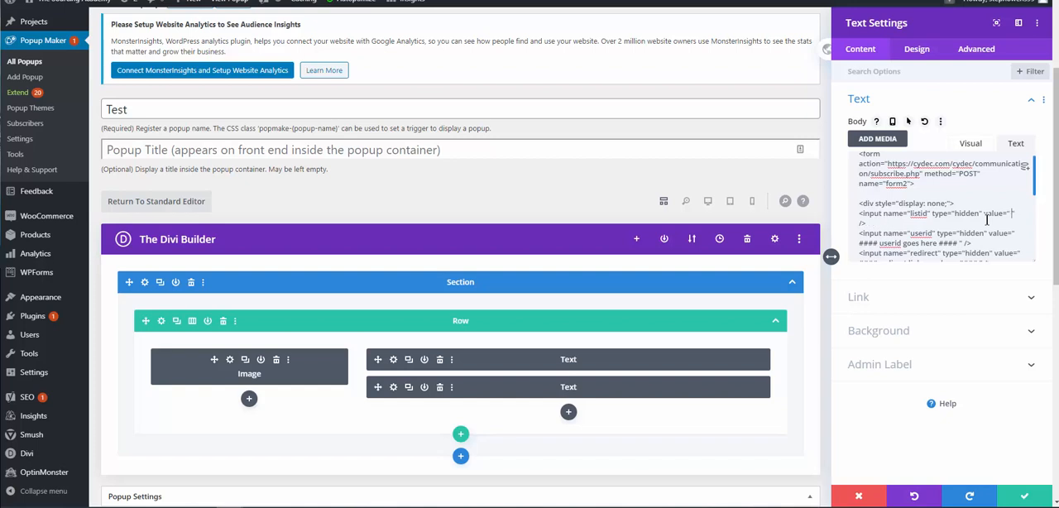
Back in the Text module's form code, set the listid value to 4 and enter the Cydec account's user ID as the userid value.
key(BackSpace)
text(4)
key(BackSpace)
key(BackSpace)
key(BackSpace)
key(BackSpace)
key(BackSpace)
key(BackSpace)
key(BackSpace)
key(BackSpace)
key(BackSpace)
key(BackSpace)
key(BackSpace)
key(BackSpace)
key(BackSpace)
key(BackSpace)
key(BackSpace)
key(BackSpace)
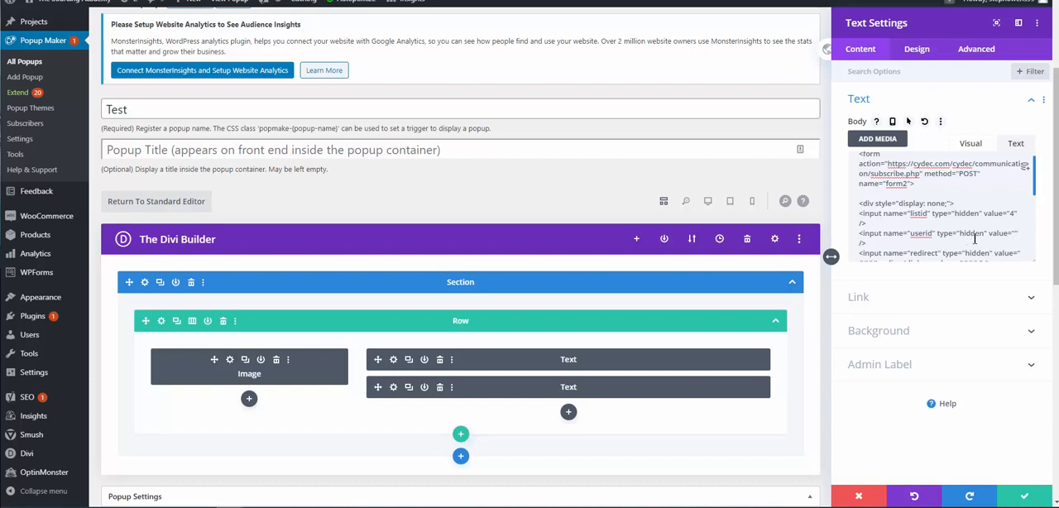
text(1373)
Replace the redirect placeholder with /thank-you, save the Text module and publish the Test popup.
scroll(979, 234, down, 2)
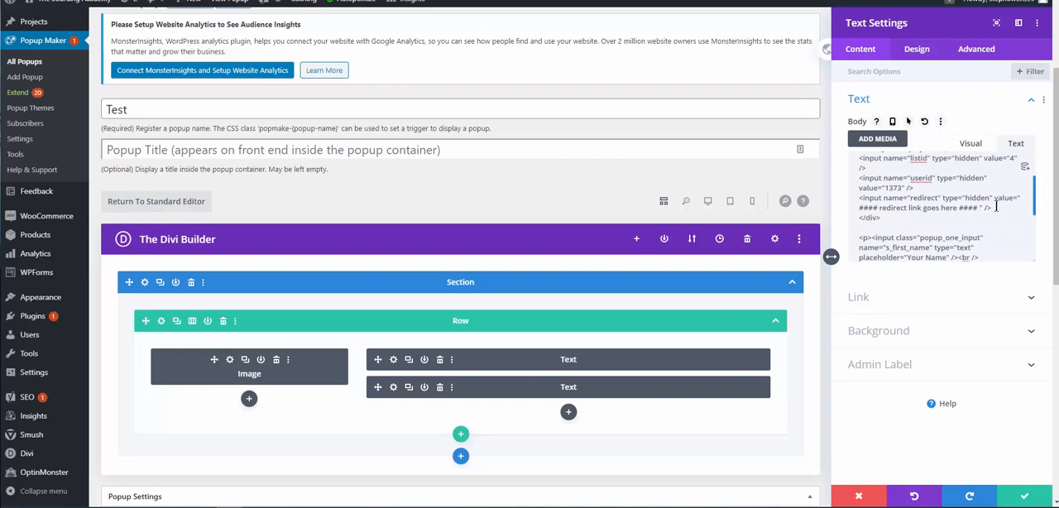
key(BackSpace)
key(BackSpace)
key(BackSpace)
key(BackSpace)
key(BackSpace)
key(BackSpace)
key(BackSpace)
key(BackSpace)
key(BackSpace)
key(BackSpace)
key(BackSpace)
key(BackSpace)
key(BackSpace)
key(BackSpace)
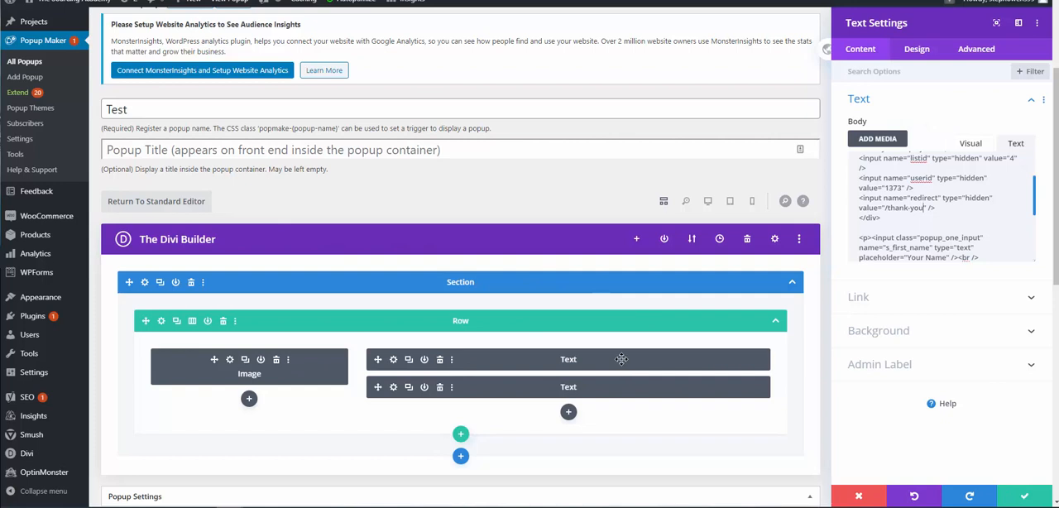
click(1019, 497)
click(1017, 297)
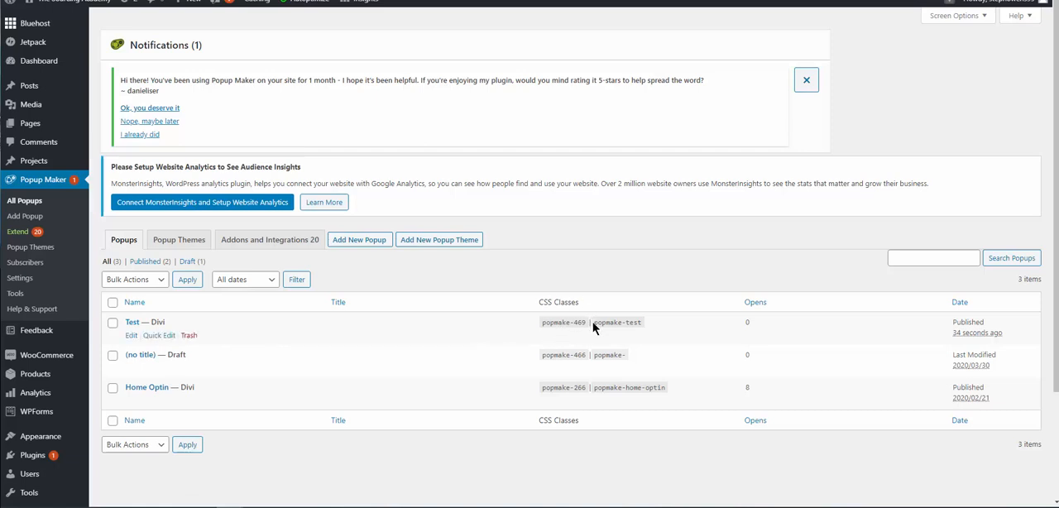
Copy the Test popup's CSS class popmake-test from the list of popups.
drag(594, 324, 641, 326)
right_click(625, 324)
click(631, 335)
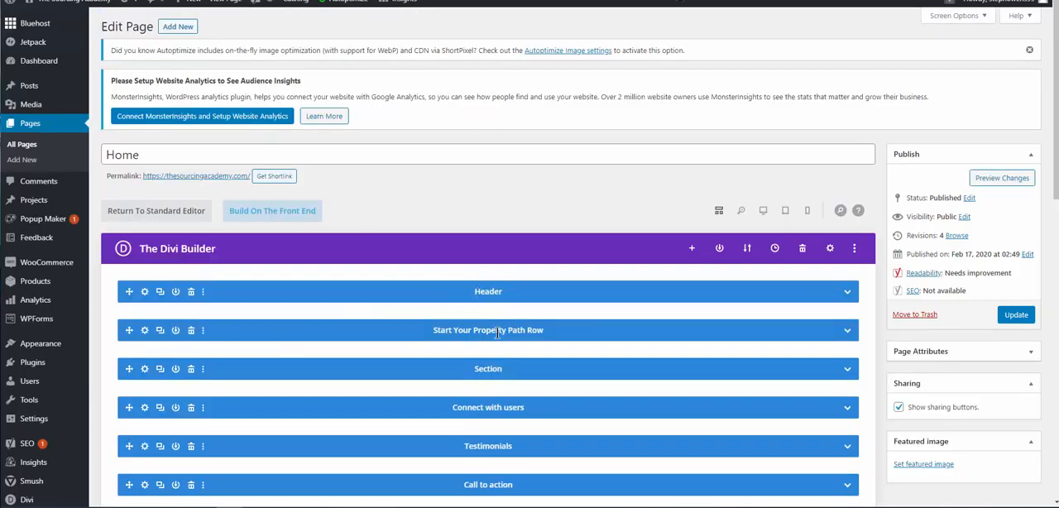
Open the settings of the Button module in the Header section's row on the Home page.
scroll(497, 332, down, 2)
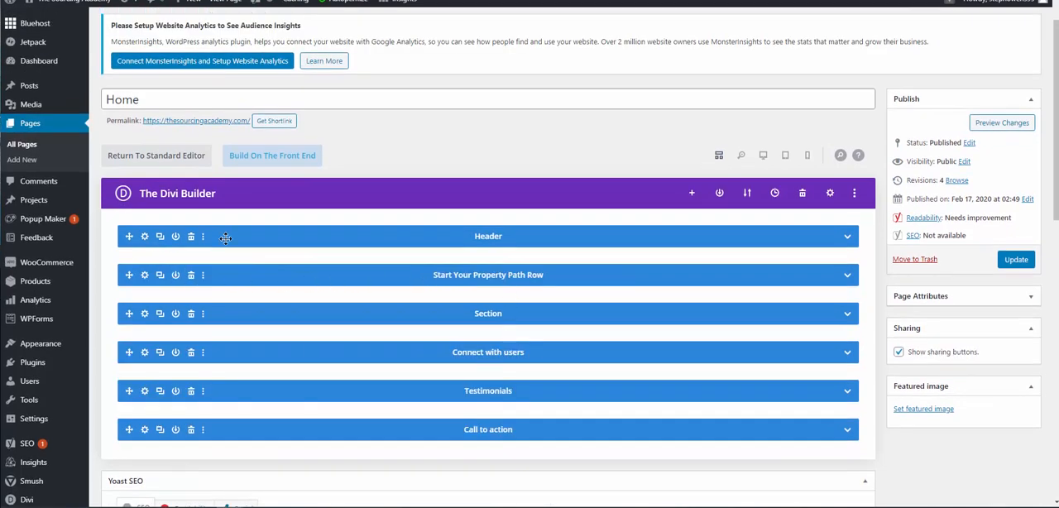
click(847, 238)
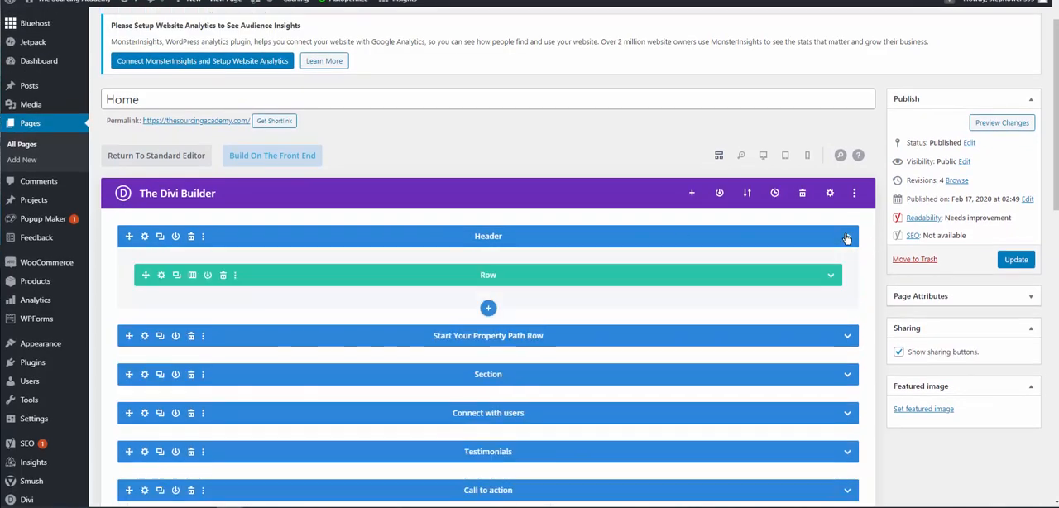
click(833, 278)
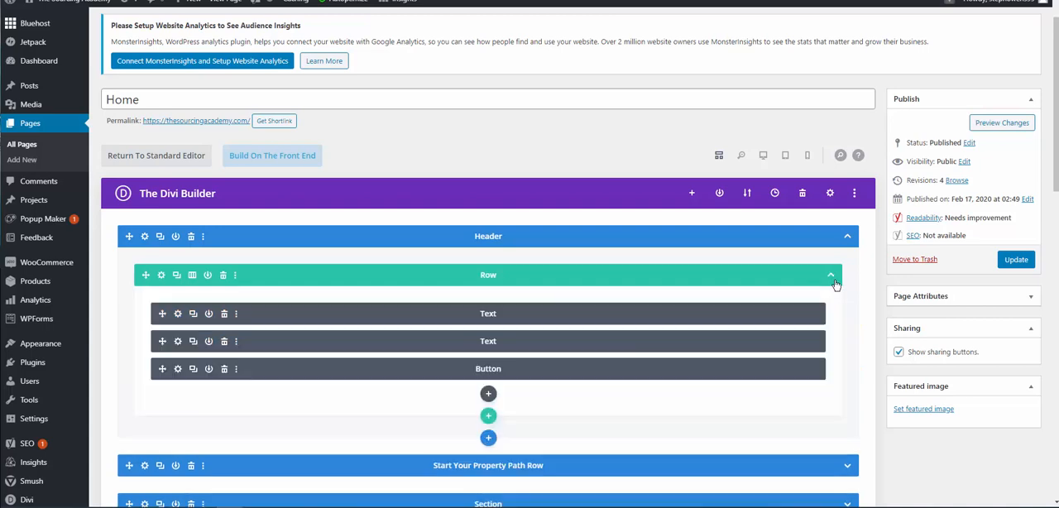
click(178, 370)
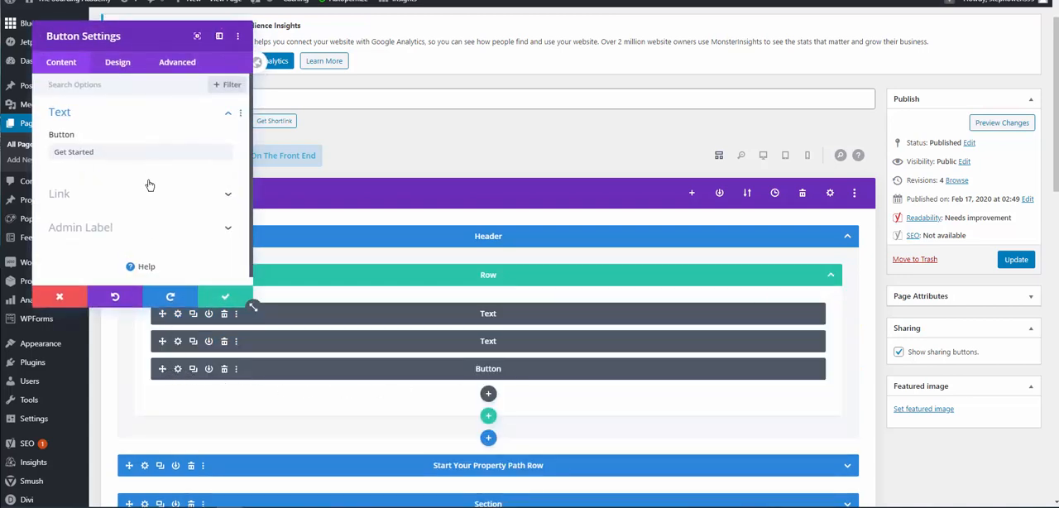
Set the button's CSS class to popmake-test, save the module and update the Home page.
click(179, 64)
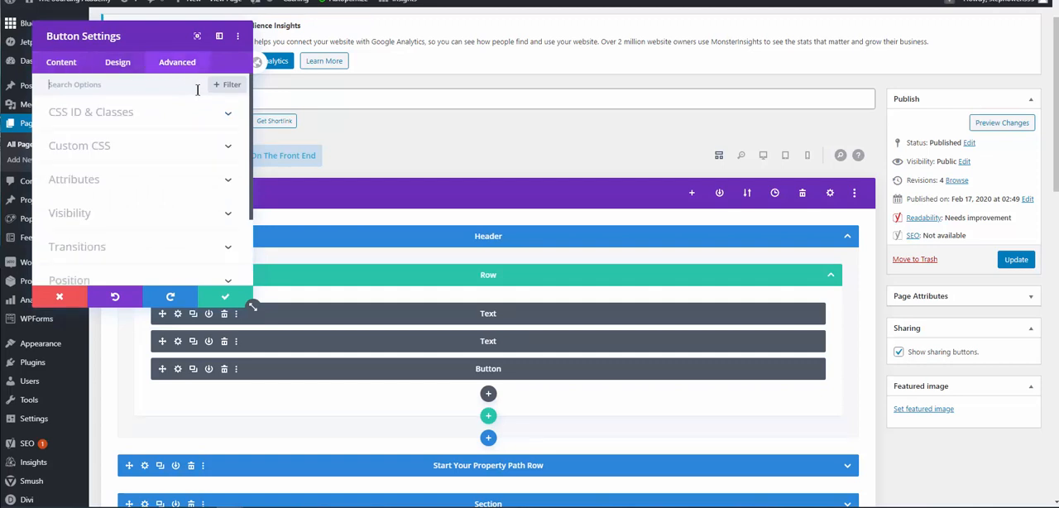
click(228, 118)
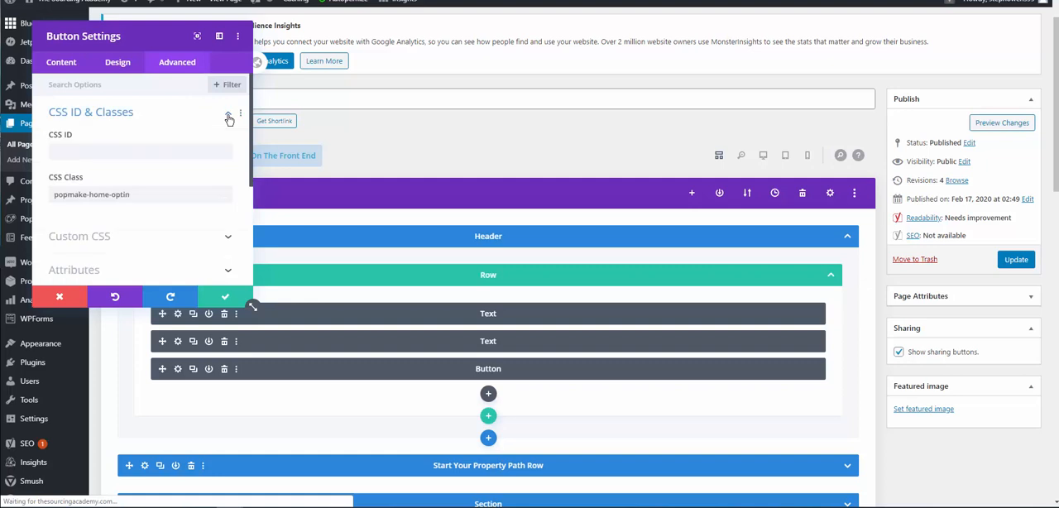
drag(142, 197, 48, 199)
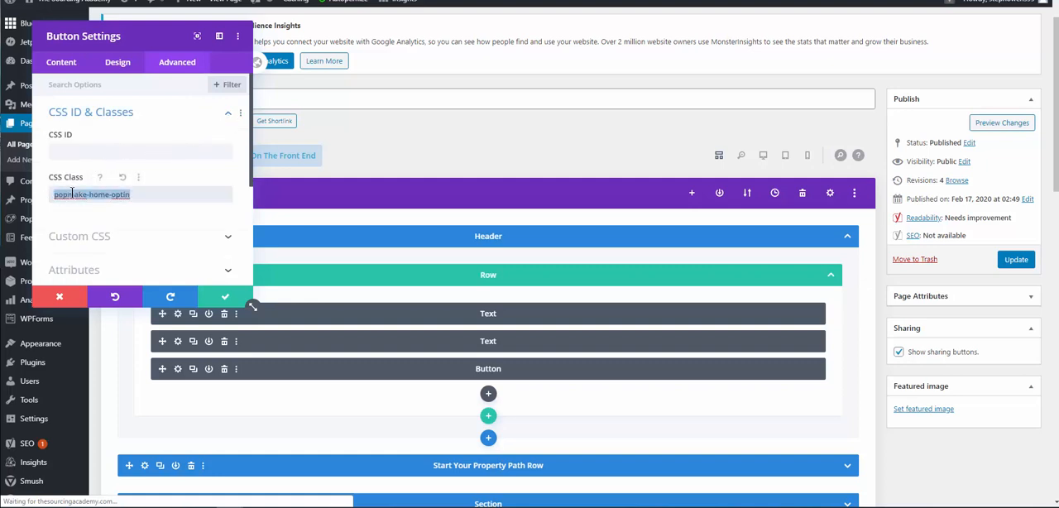
right_click(71, 195)
click(101, 247)
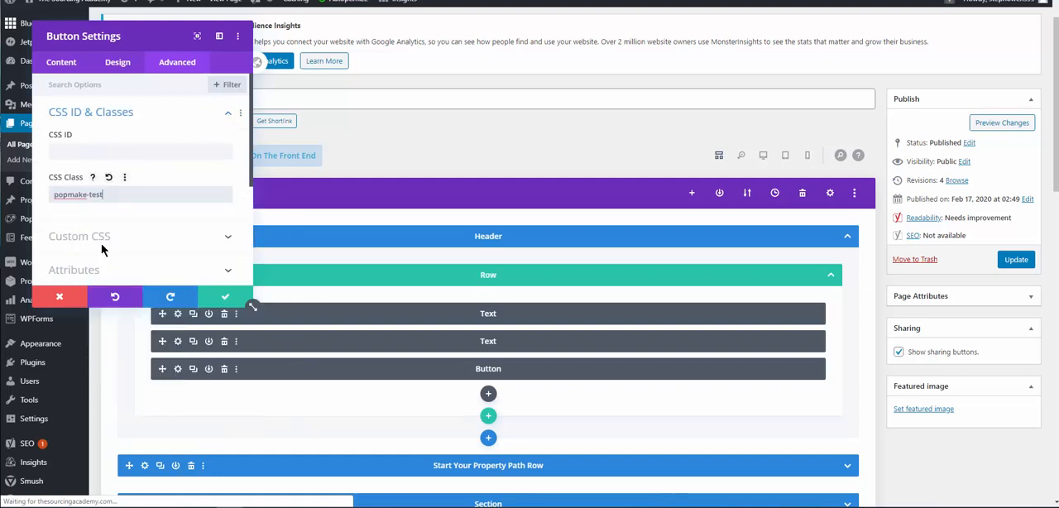
click(227, 298)
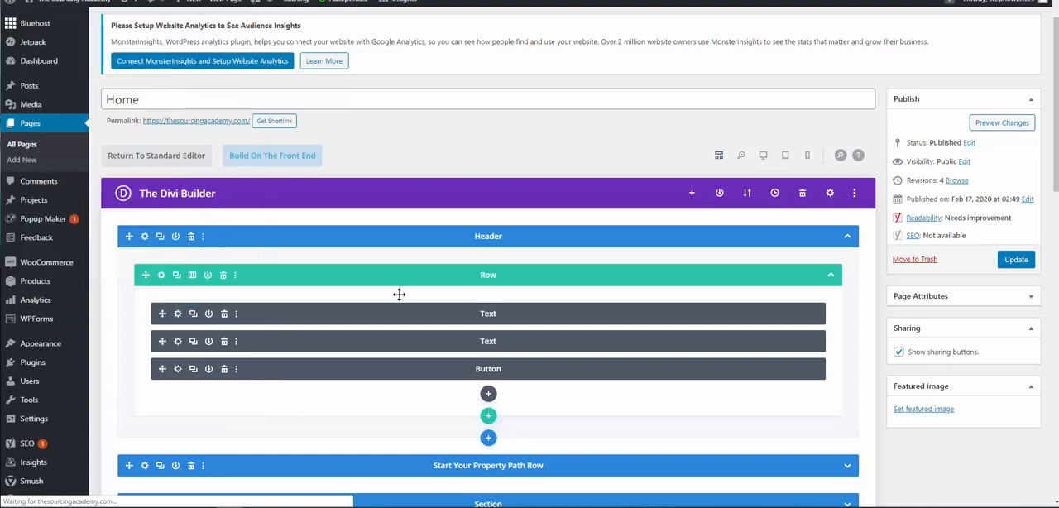
click(1014, 261)
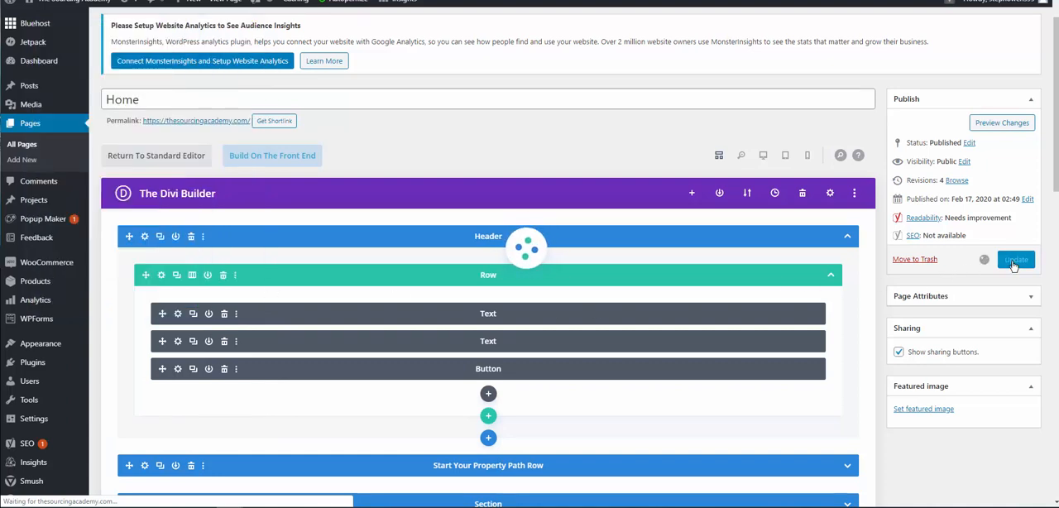